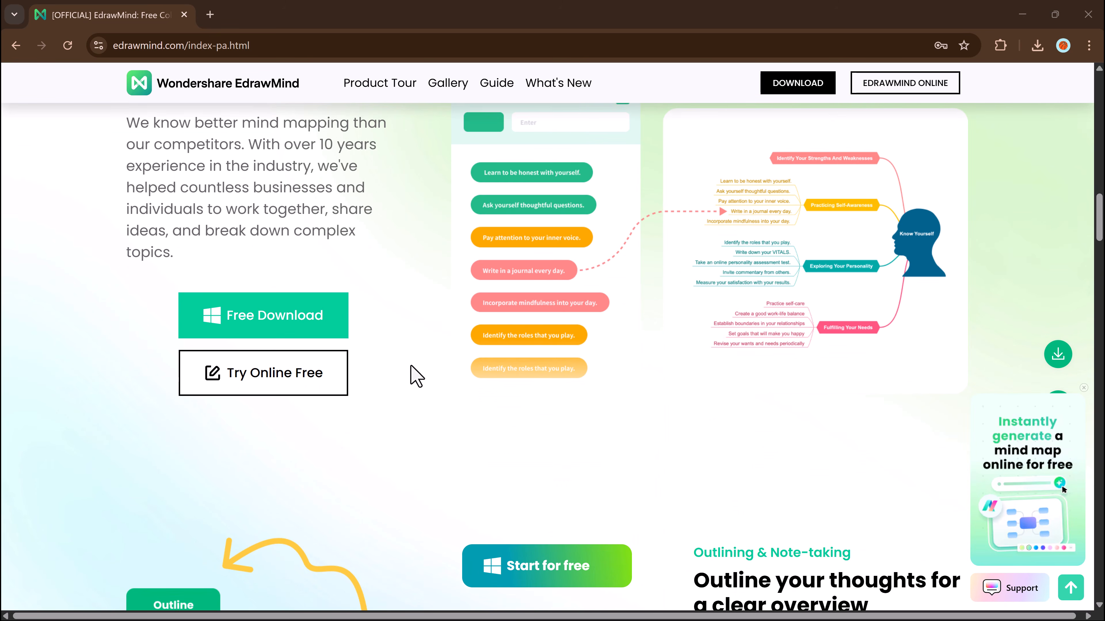
Look through the EdrawMind product page, from the outlining and presentation features to the template gallery examples
scroll(698, 403, "down", 10)
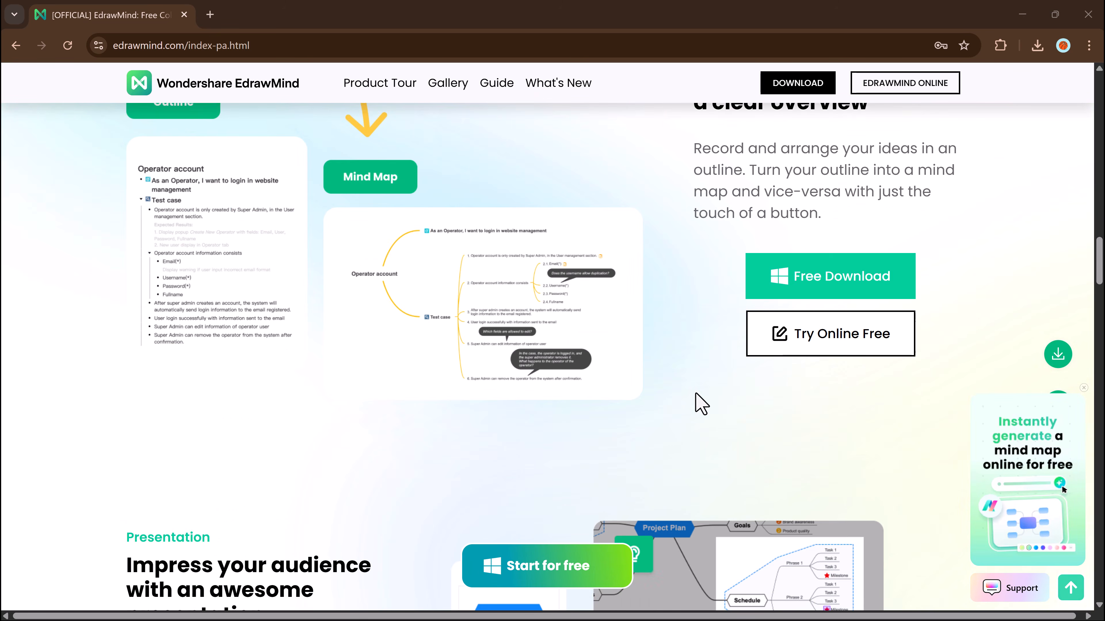
scroll(698, 402, "down", 1)
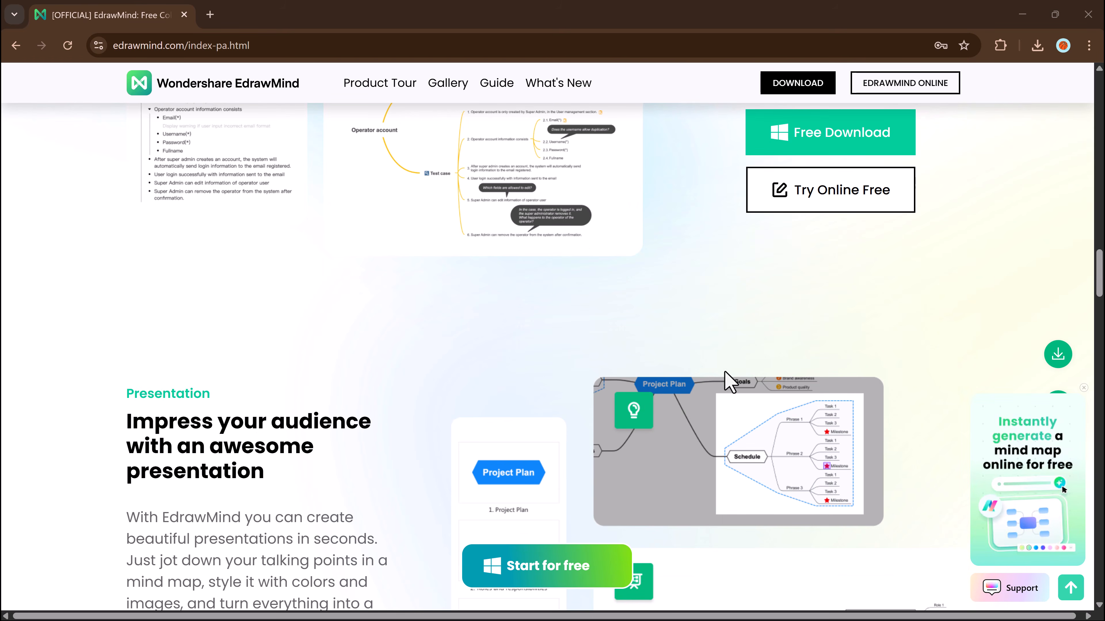
scroll(735, 378, "down", 3)
scroll(740, 377, "down", 7)
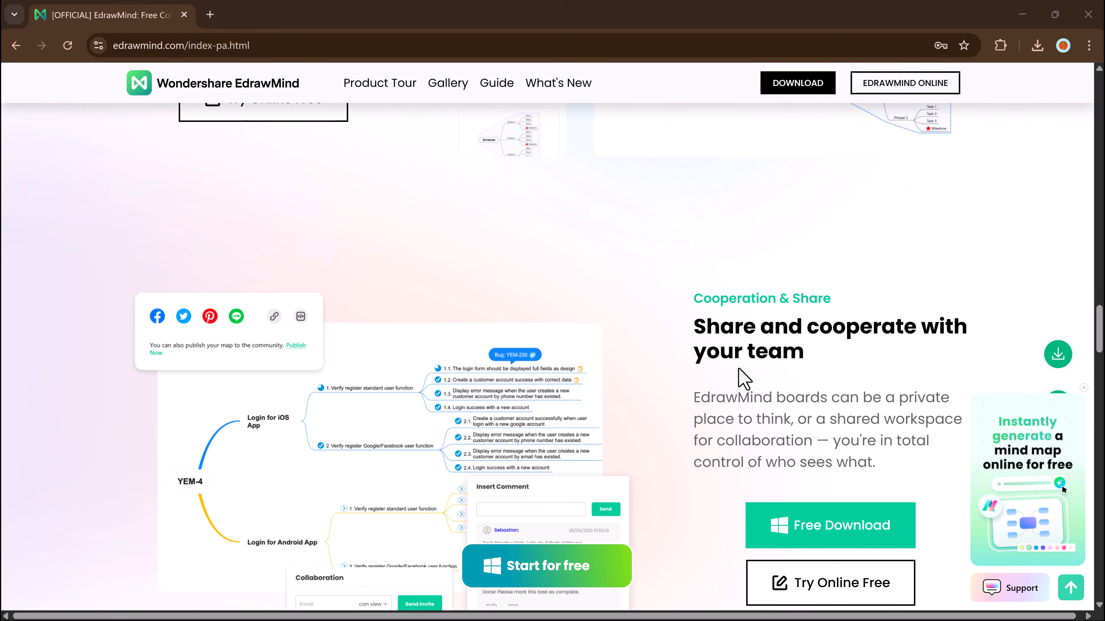
scroll(744, 378, "down", 4)
scroll(692, 383, "down", 15)
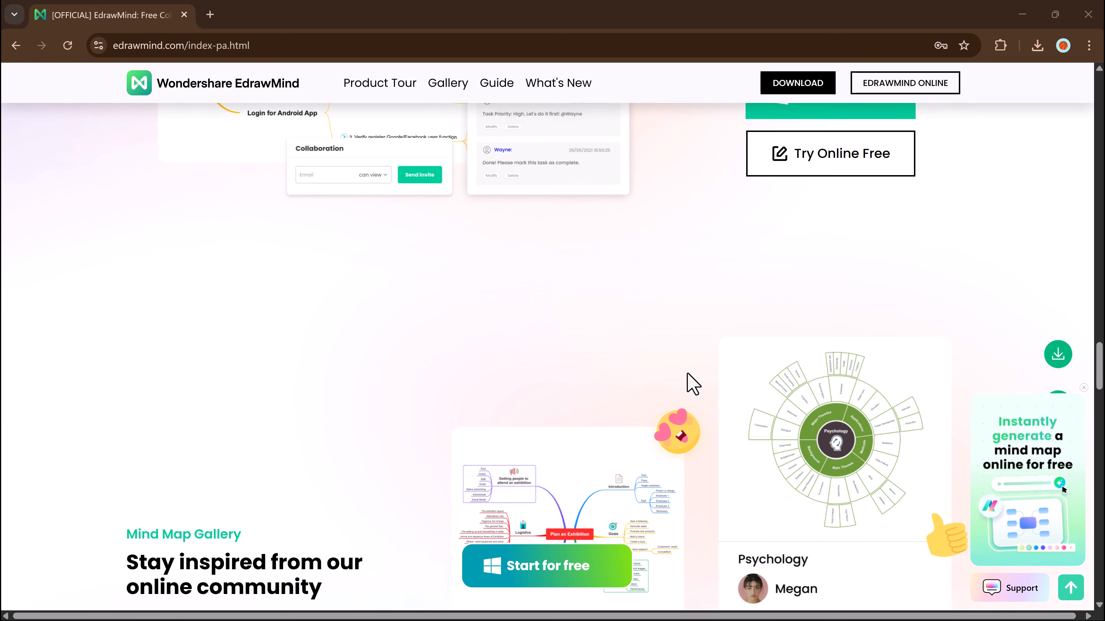
scroll(692, 383, "down", 13)
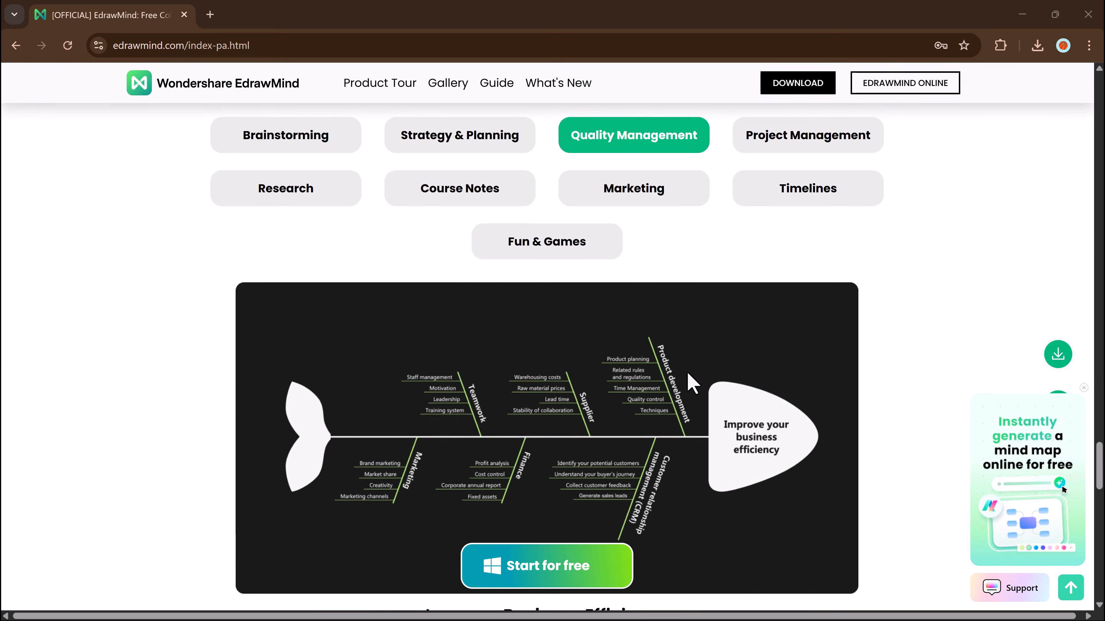
scroll(609, 380, "up", 20)
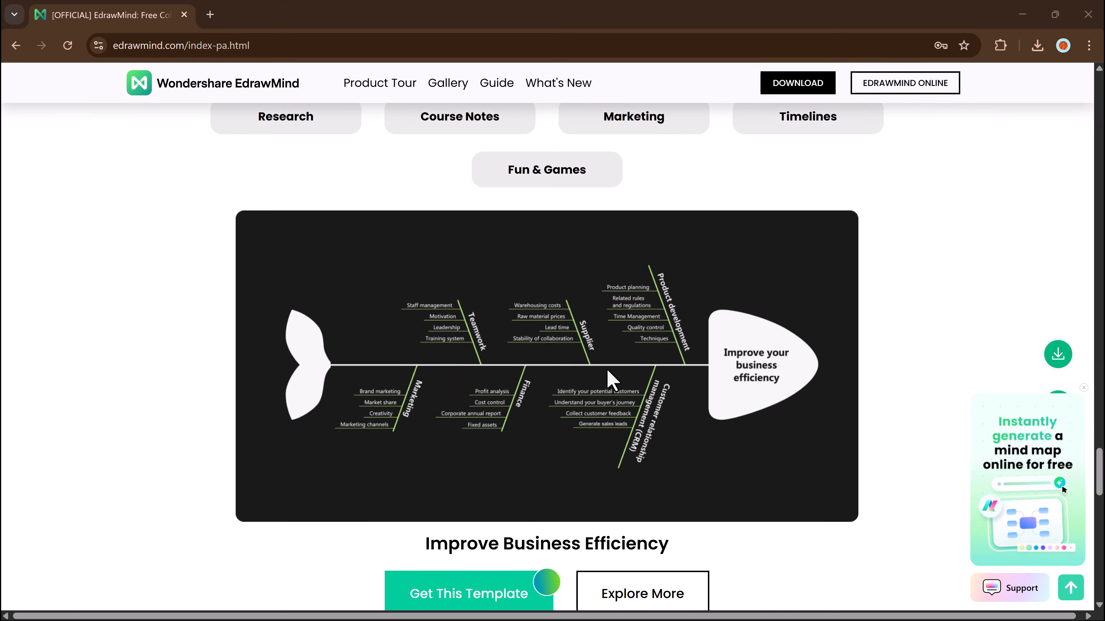
scroll(607, 369, "up", 20)
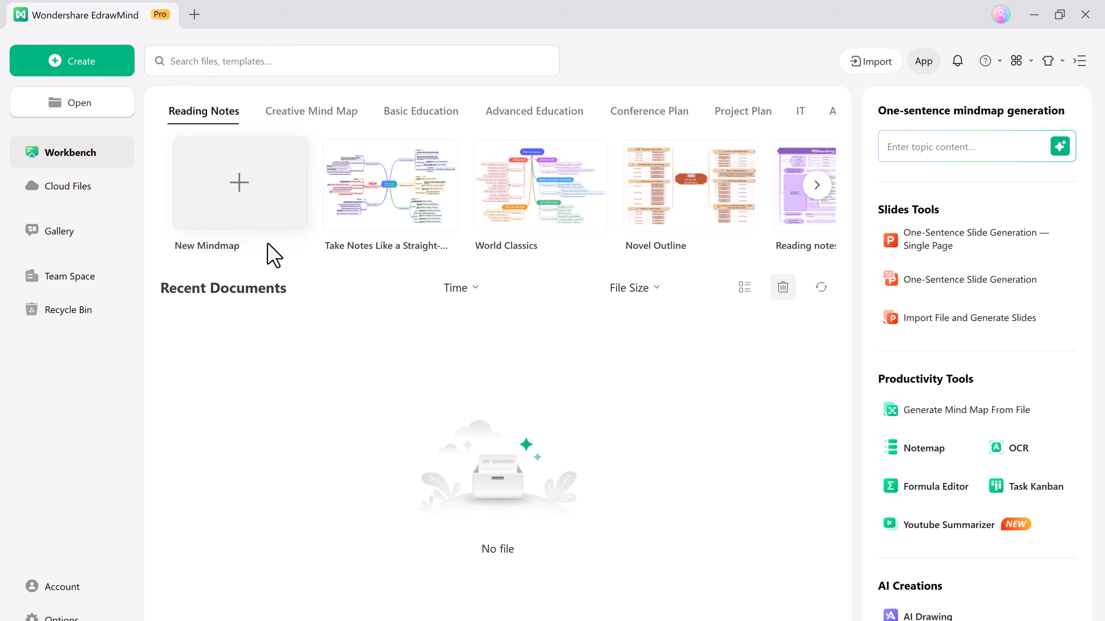
Browse the template categories in the workbench, including Creative Mind Map, Basic Education, Conference Plan, Project Plan and IT, ending on Reading Notes
left_click(307, 121)
left_click(436, 118)
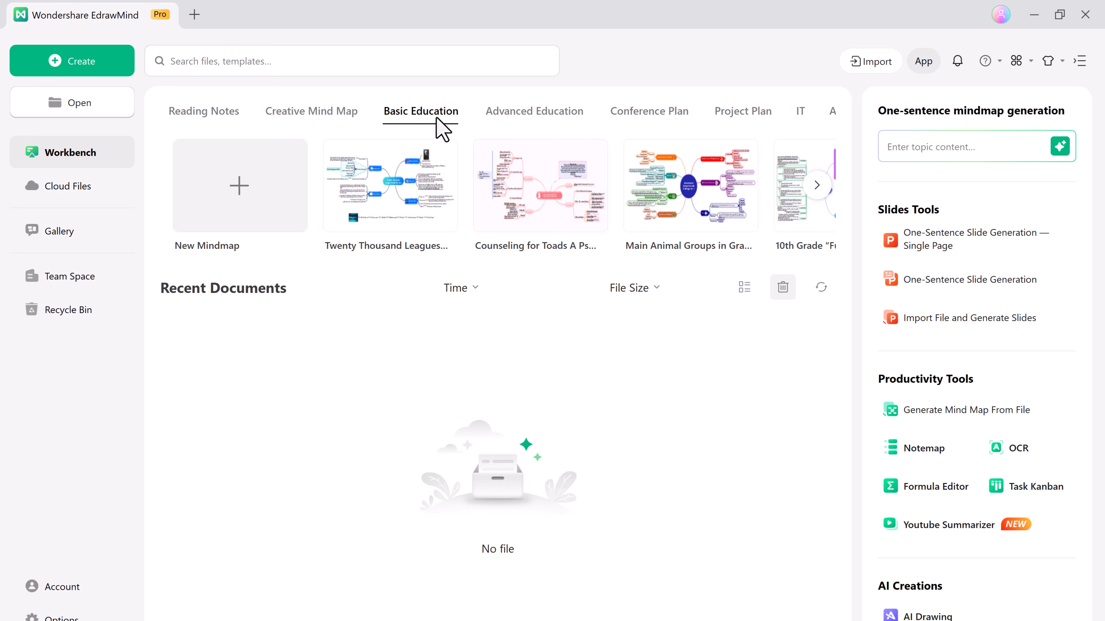
left_click(517, 126)
left_click(643, 127)
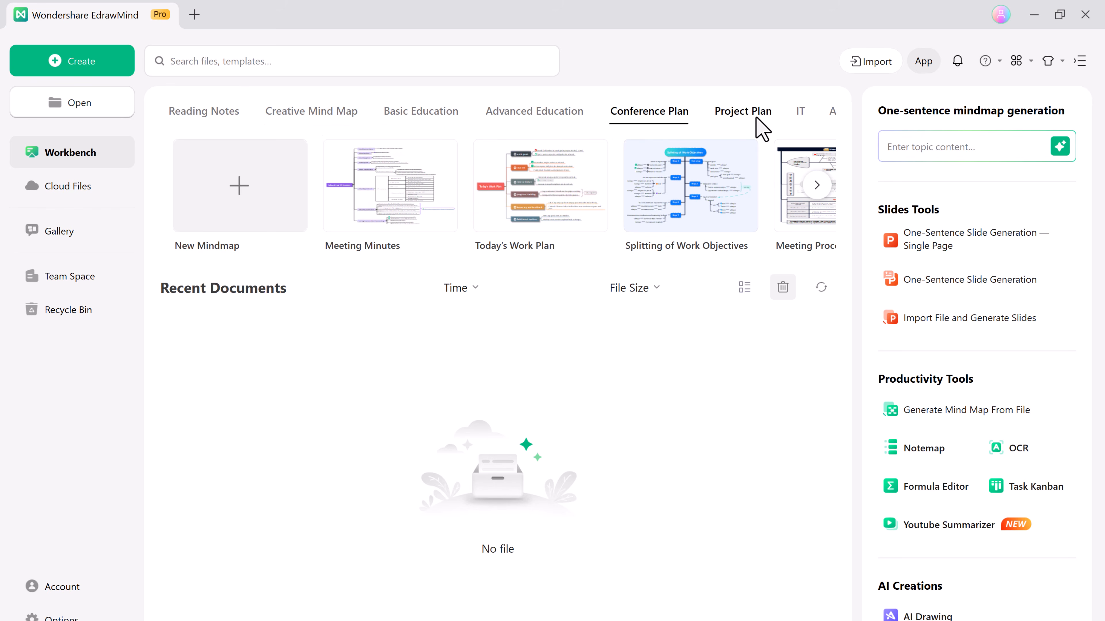
left_click(765, 126)
left_click(797, 114)
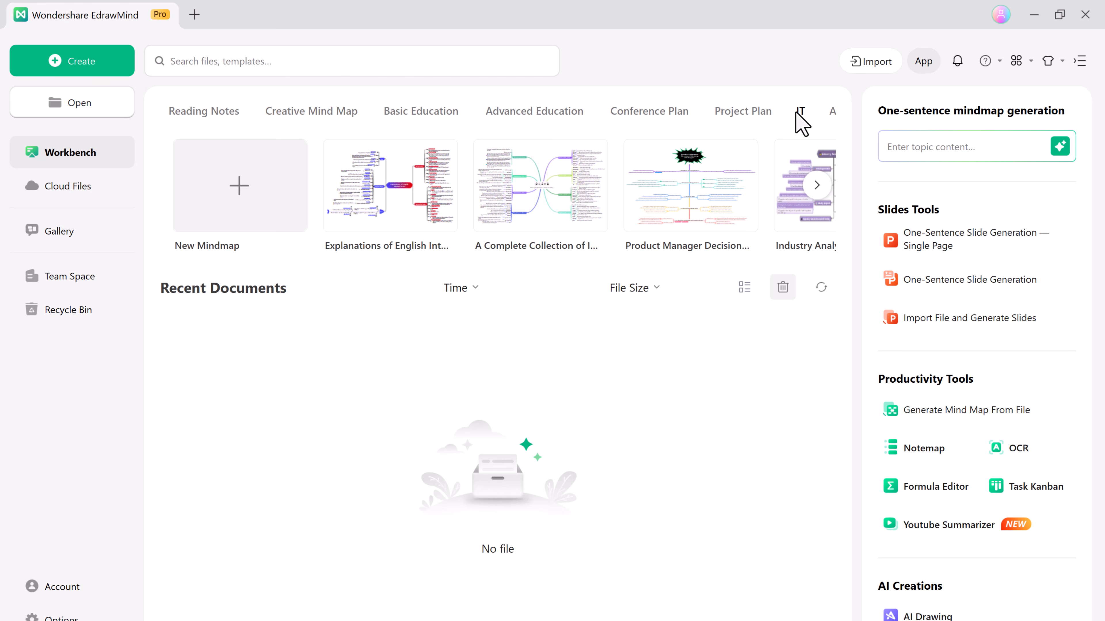
left_click(817, 185)
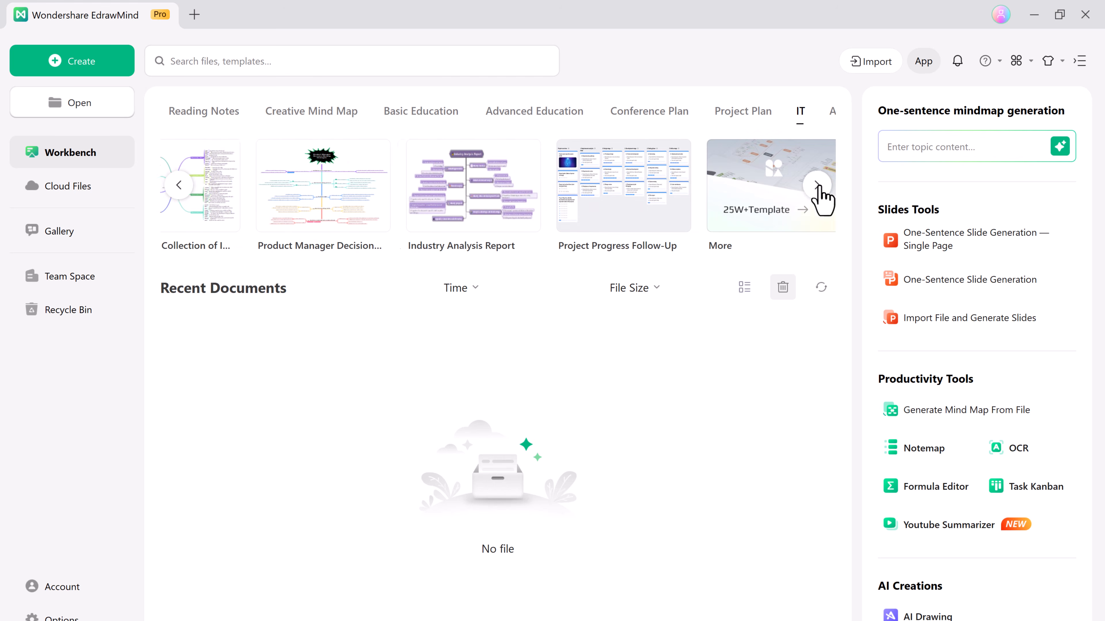
left_click(832, 117)
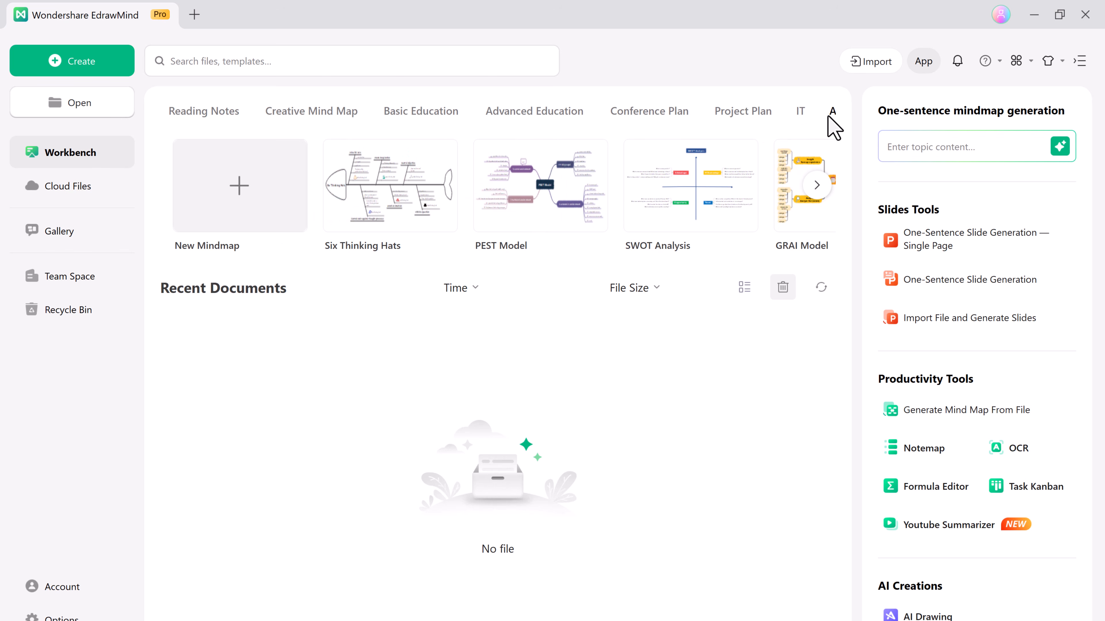
left_click(224, 113)
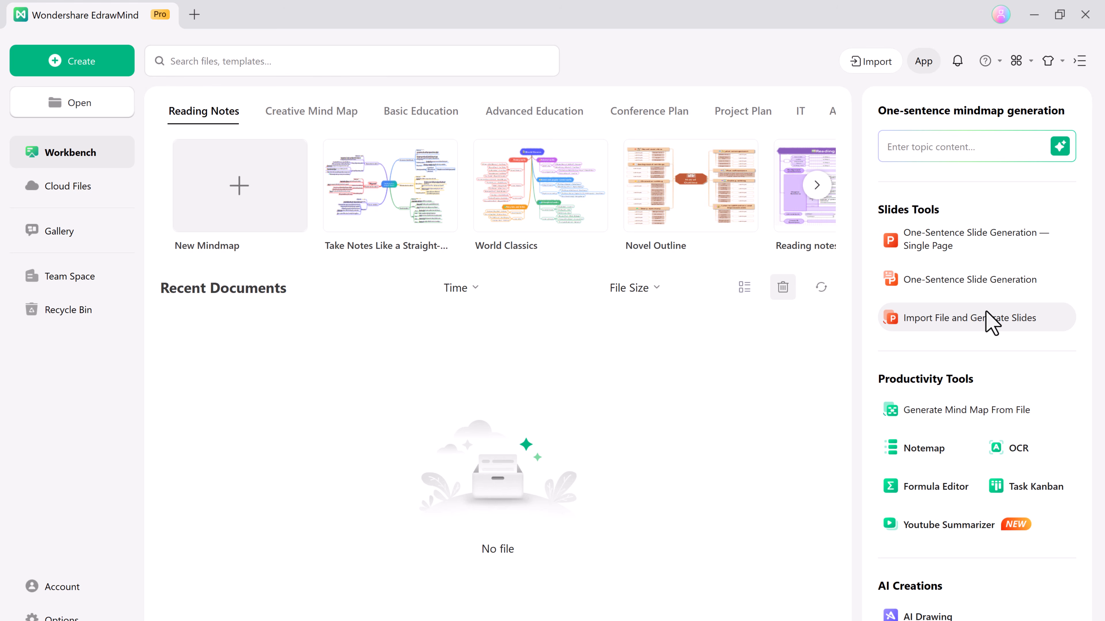
Examine the workbench's slides, productivity, AI creation and image processing tools
scroll(946, 425, "down", 1)
scroll(949, 424, "down", 4)
scroll(948, 282, "down", 1)
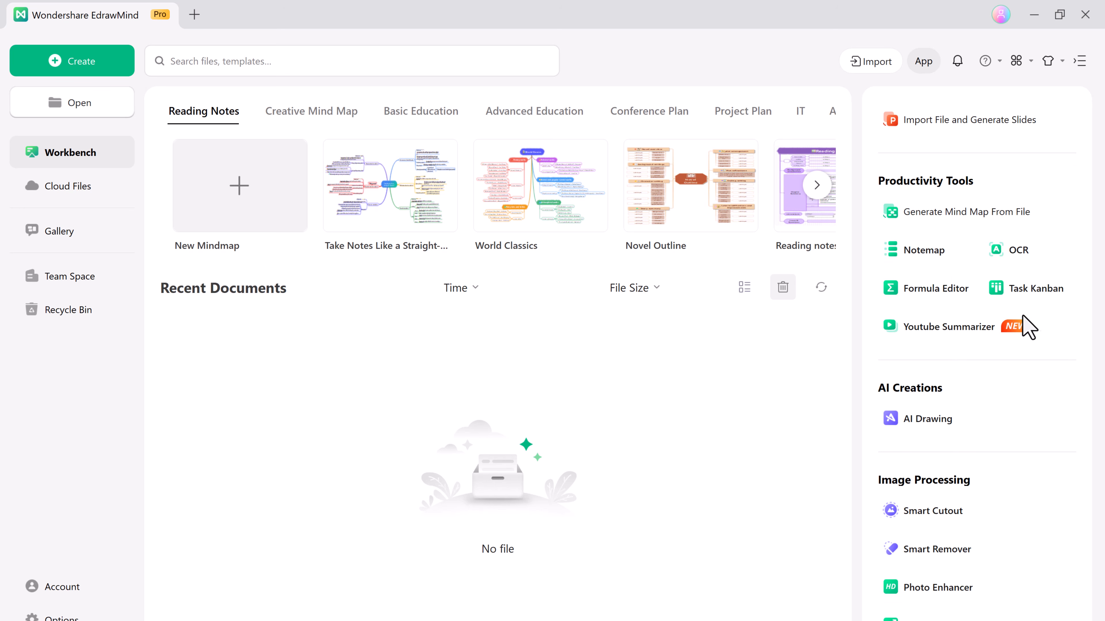
scroll(1048, 339, "down", 1)
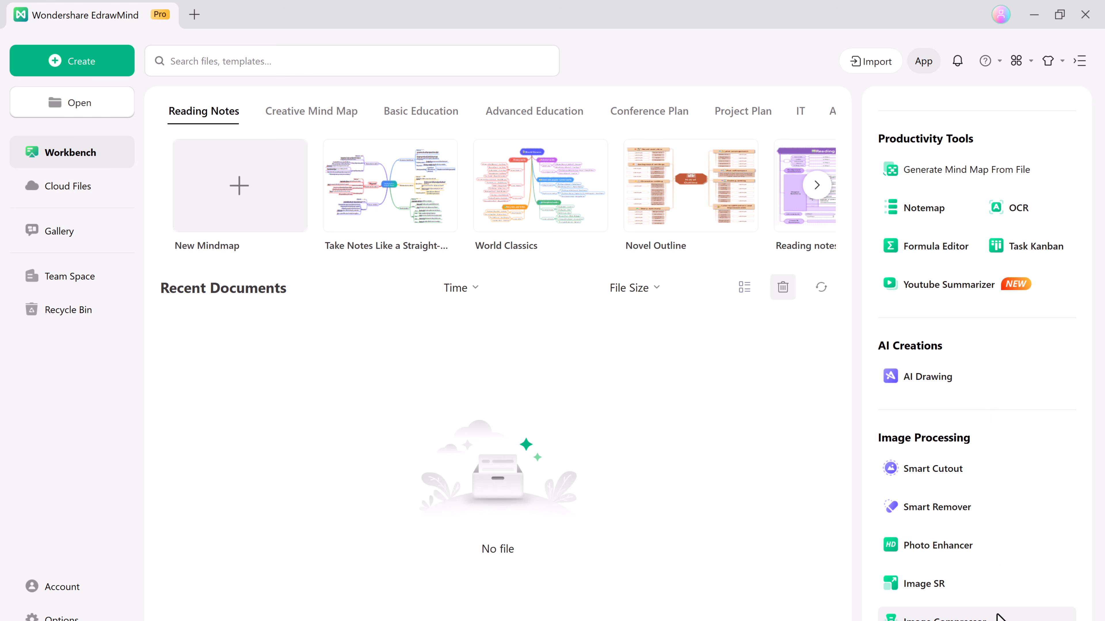
Generate a mind map with one-sentence mindmap generation from the topic "Starting a Small Business"
scroll(924, 291, "up", 5)
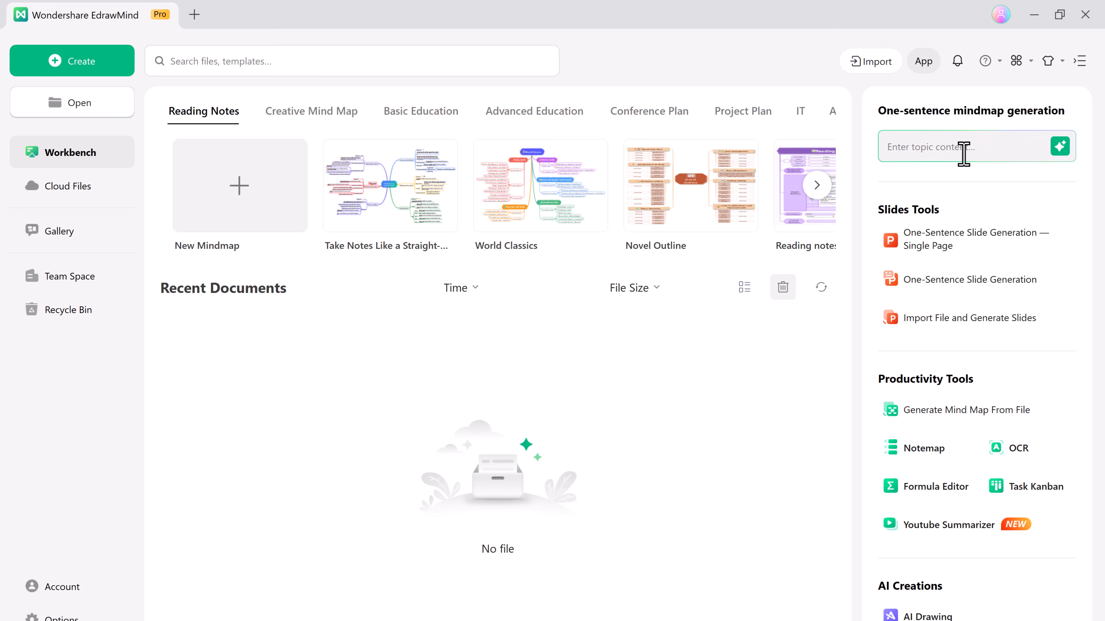
type("Starting a Small Business")
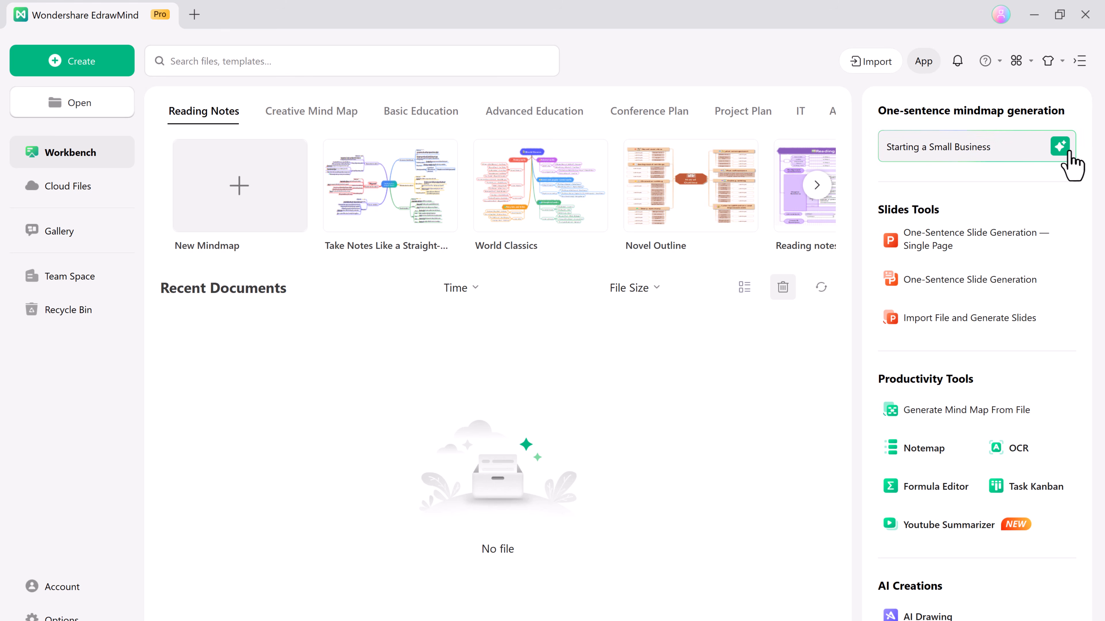
left_click(1059, 146)
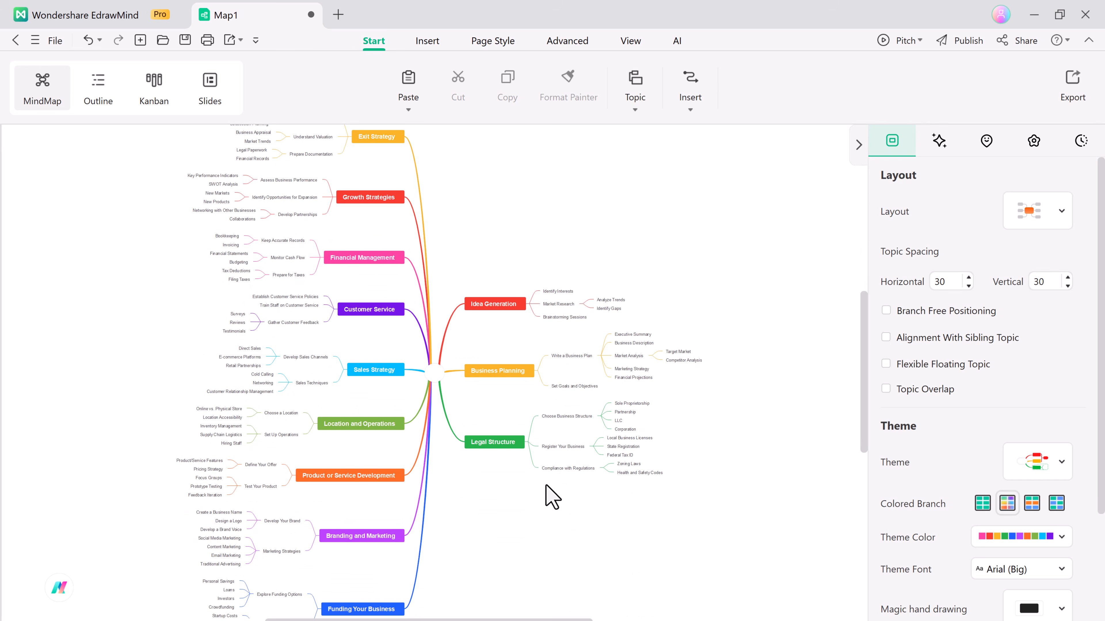
Select the central topic of the generated map and review its AI generation options, such as subtopics, text polishing and translation
scroll(434, 373, "up", 3)
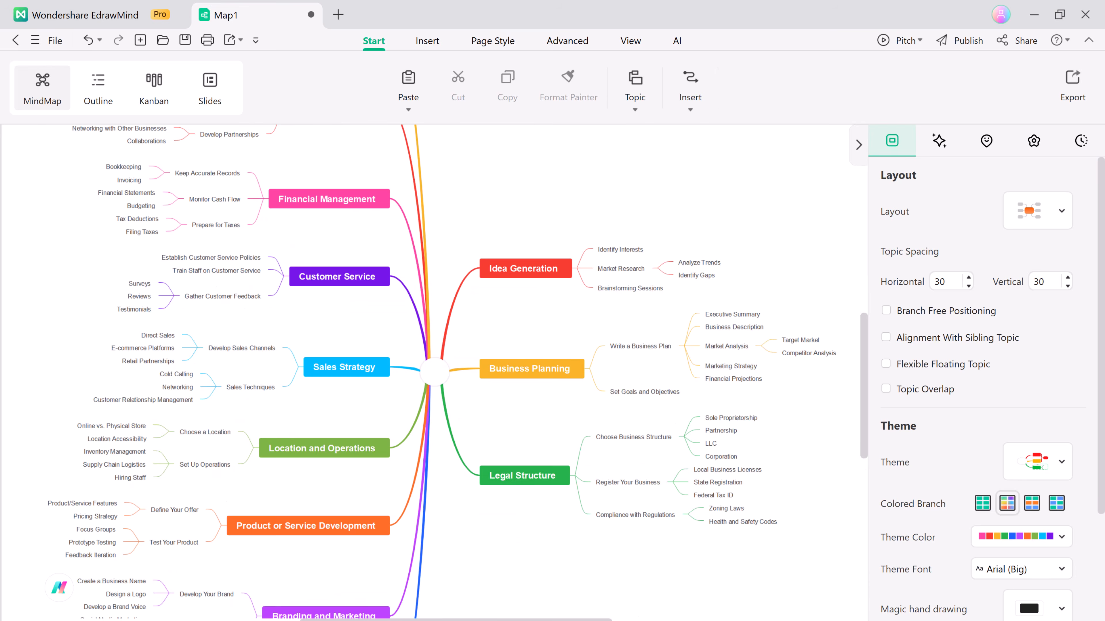
left_click(439, 374)
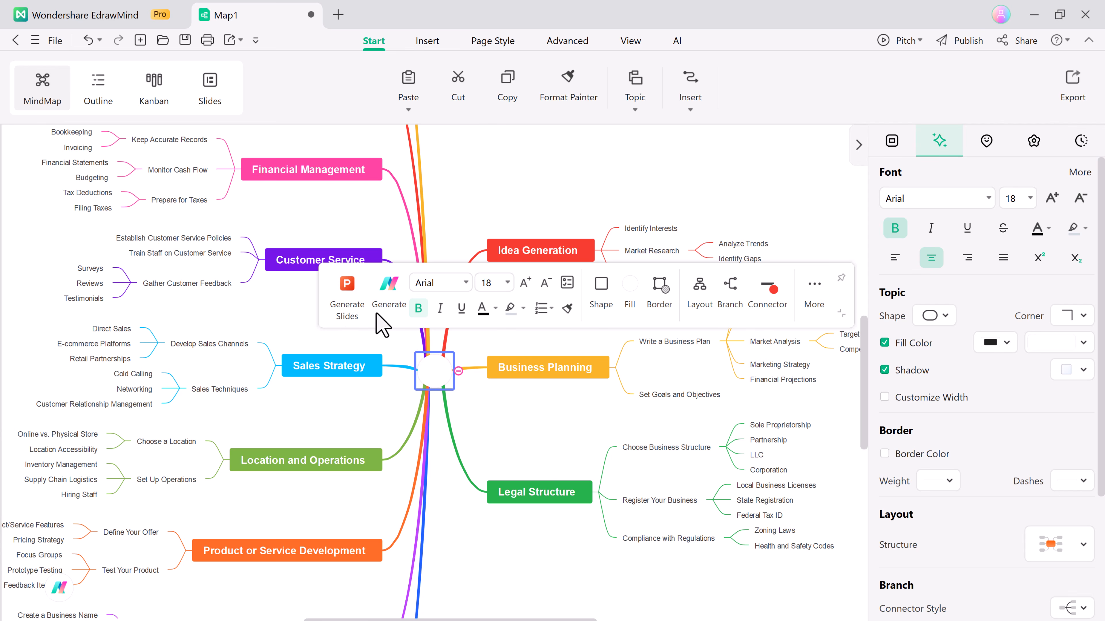
left_click(392, 288)
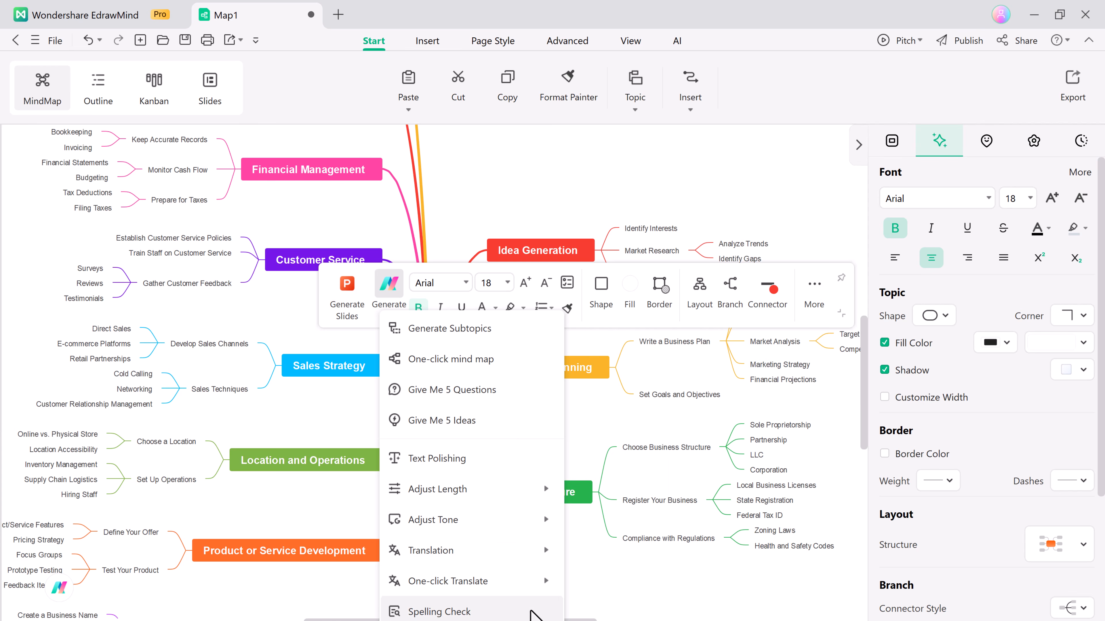
mouse_move(534, 592)
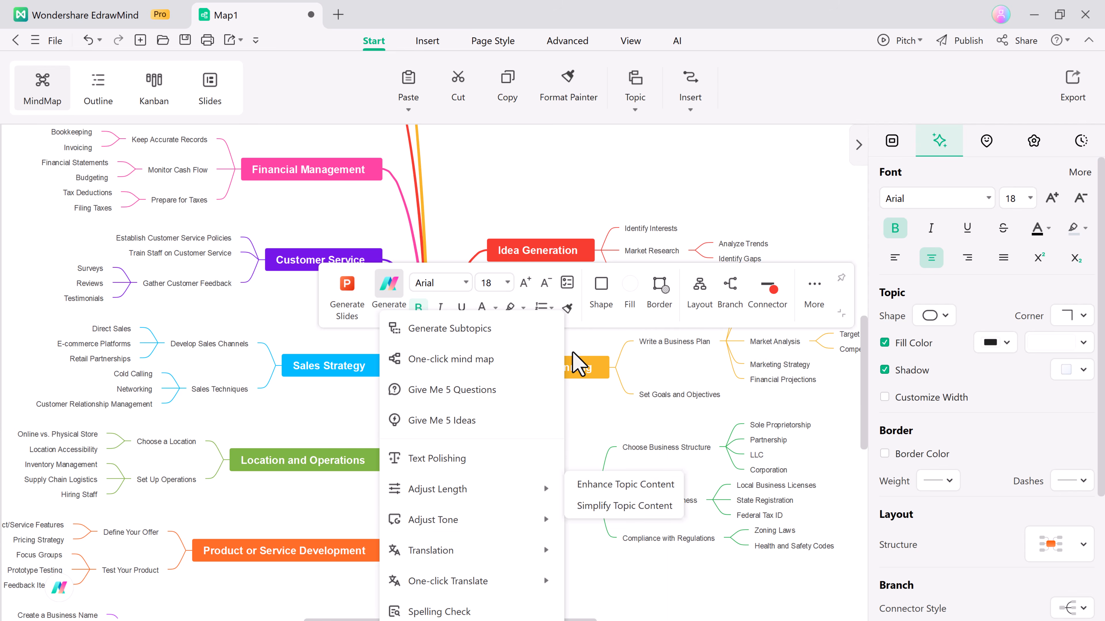
left_click(468, 267)
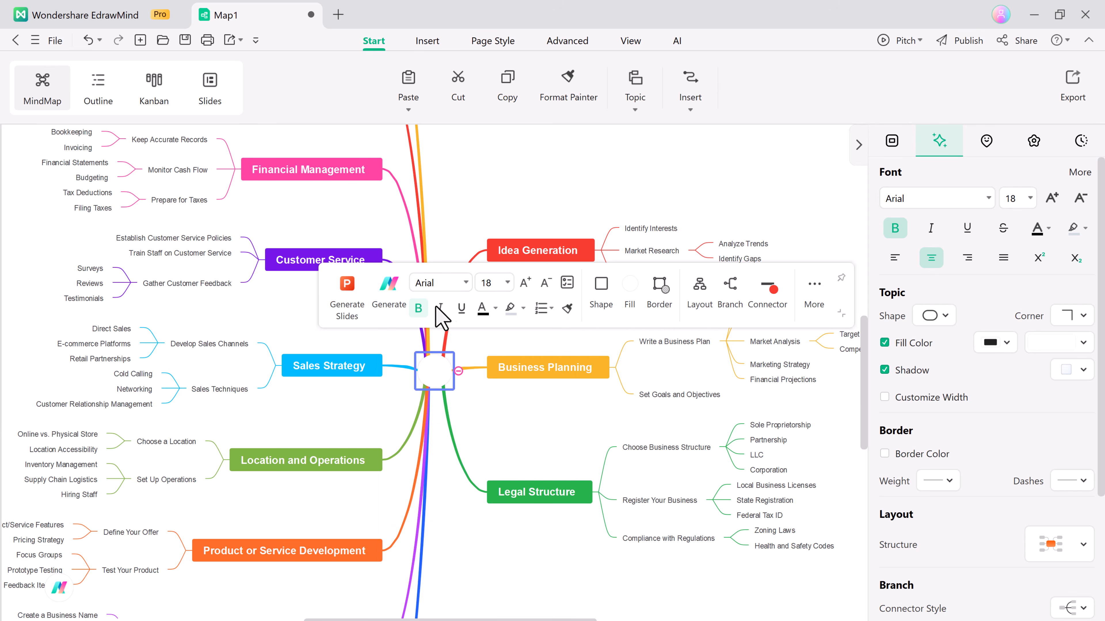
Change the central topic's shape to an octagon and fill it with medium gray
left_click(605, 291)
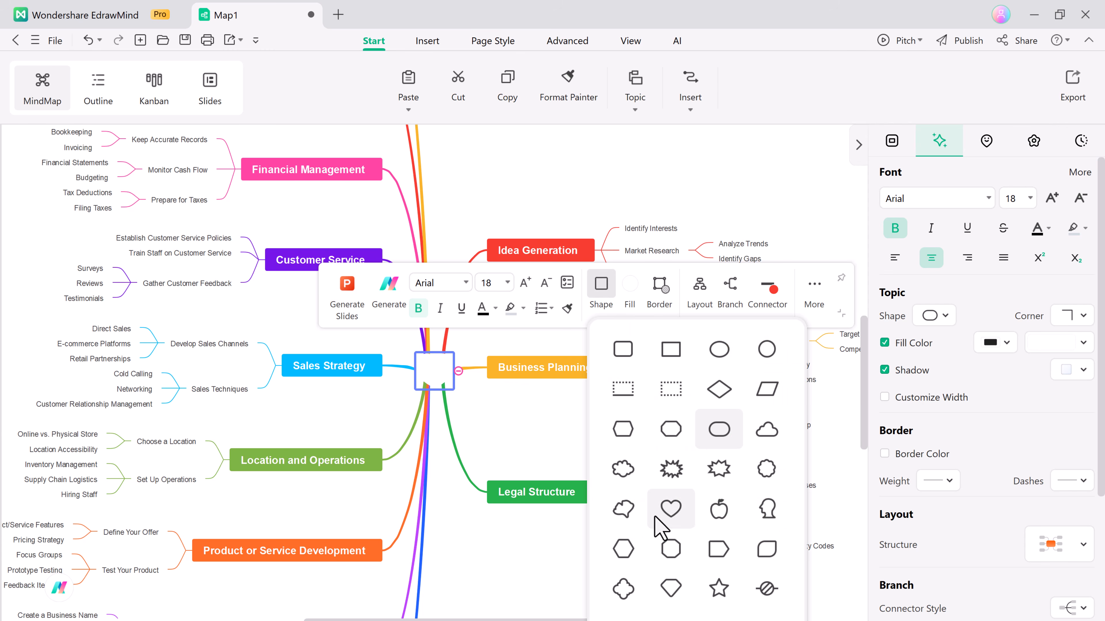
left_click(669, 432)
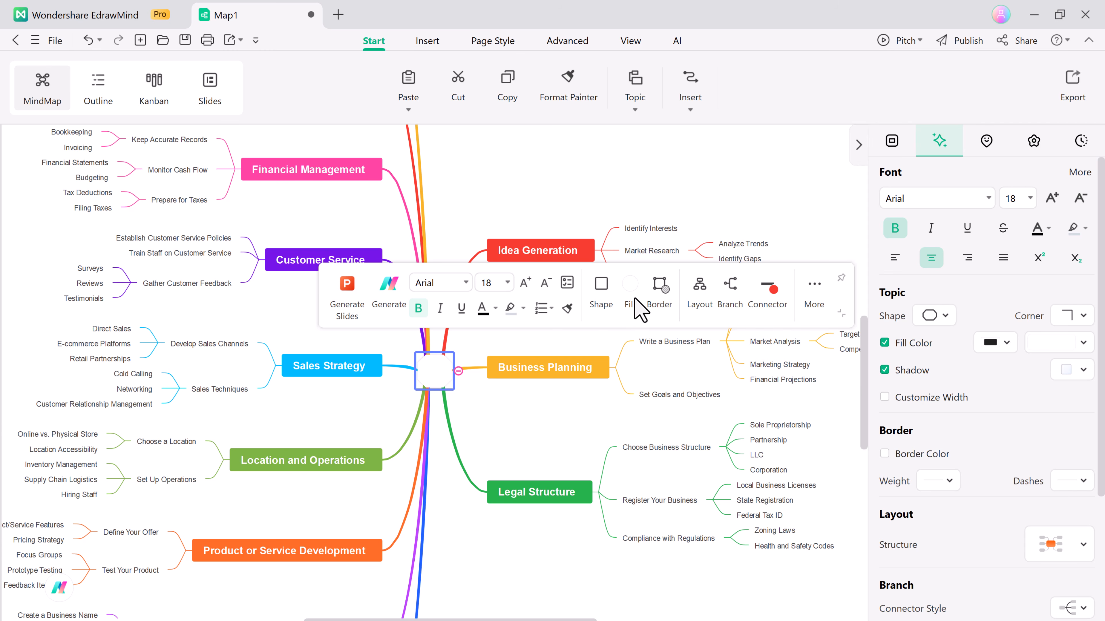
left_click(629, 287)
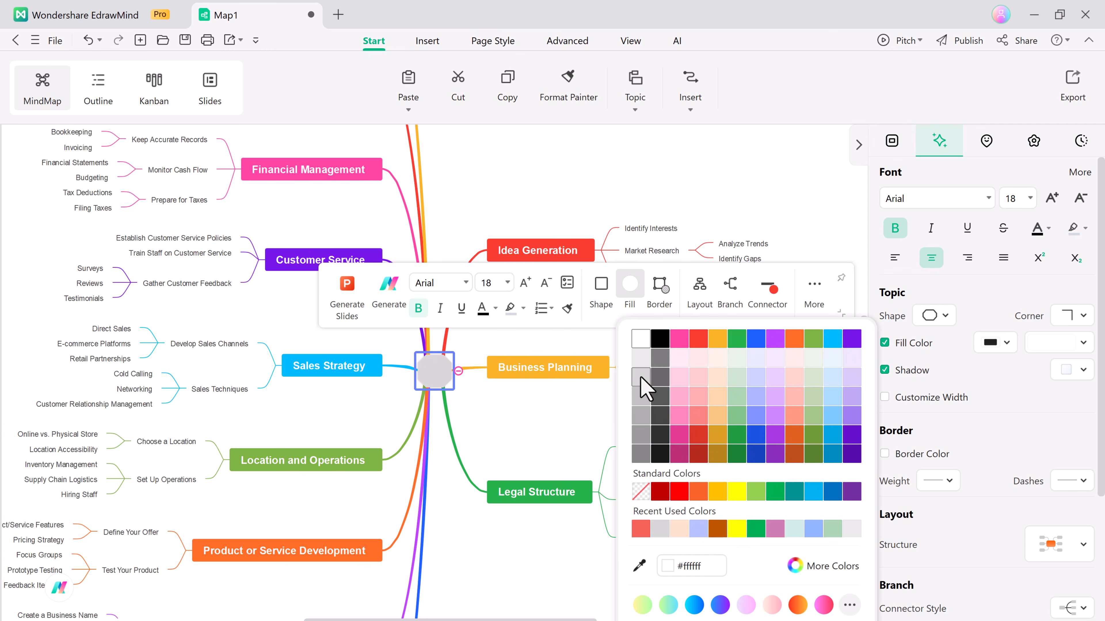
left_click(648, 420)
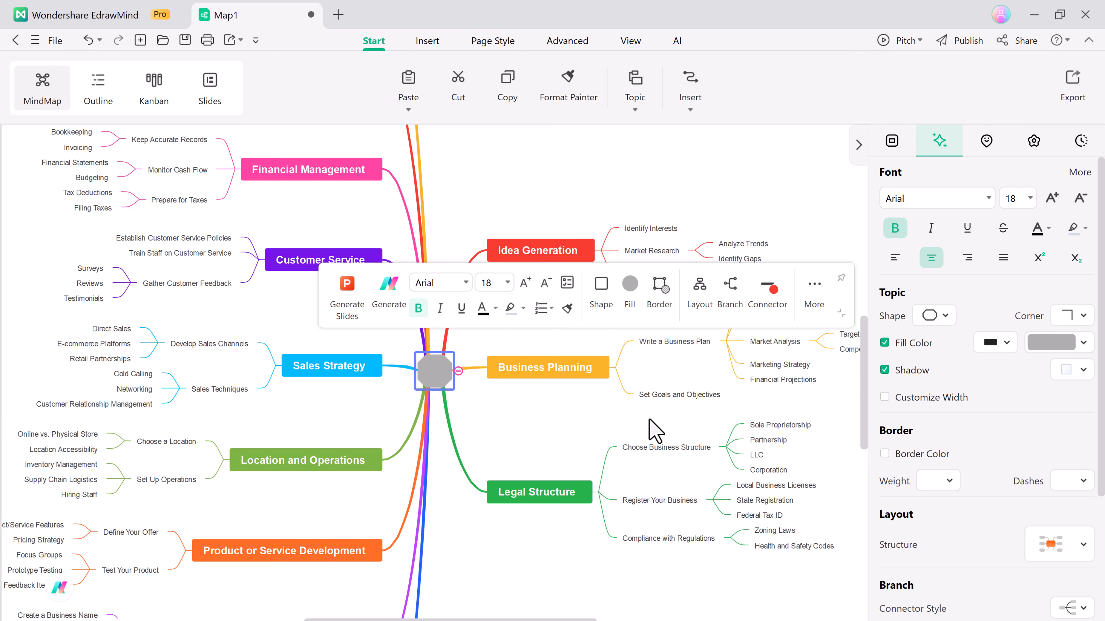
Try the two-sided upward Tree Map layout on the central topic and preview branch connector styles
left_click(700, 287)
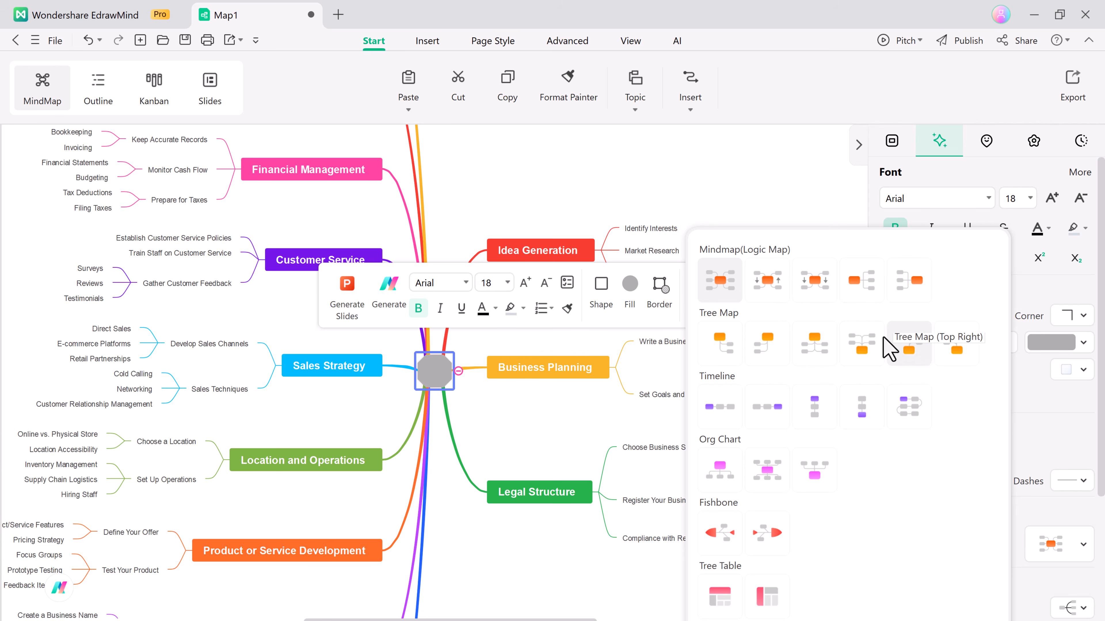
left_click(871, 353)
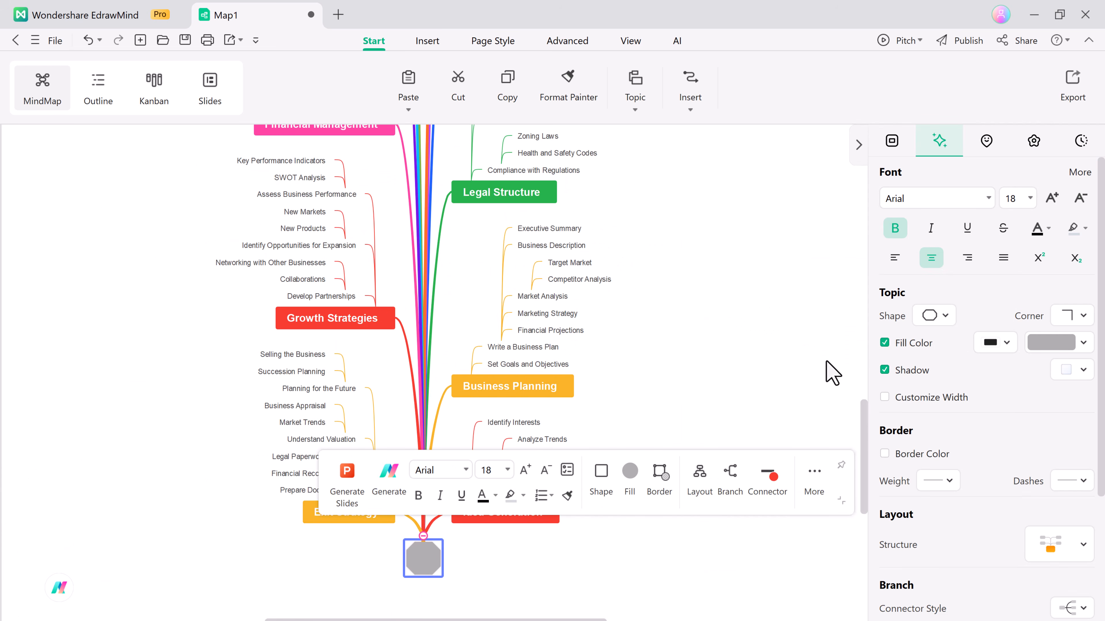
left_click(697, 479)
left_click(730, 478)
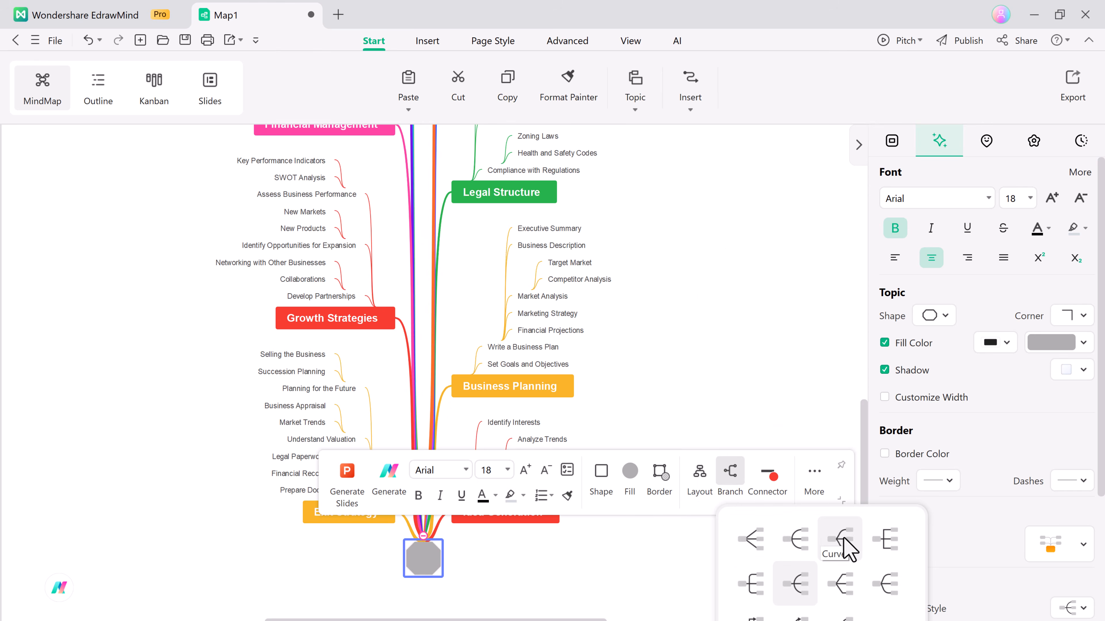
Try the two-way and downward Org Chart layouts on the central topic
left_click(696, 481)
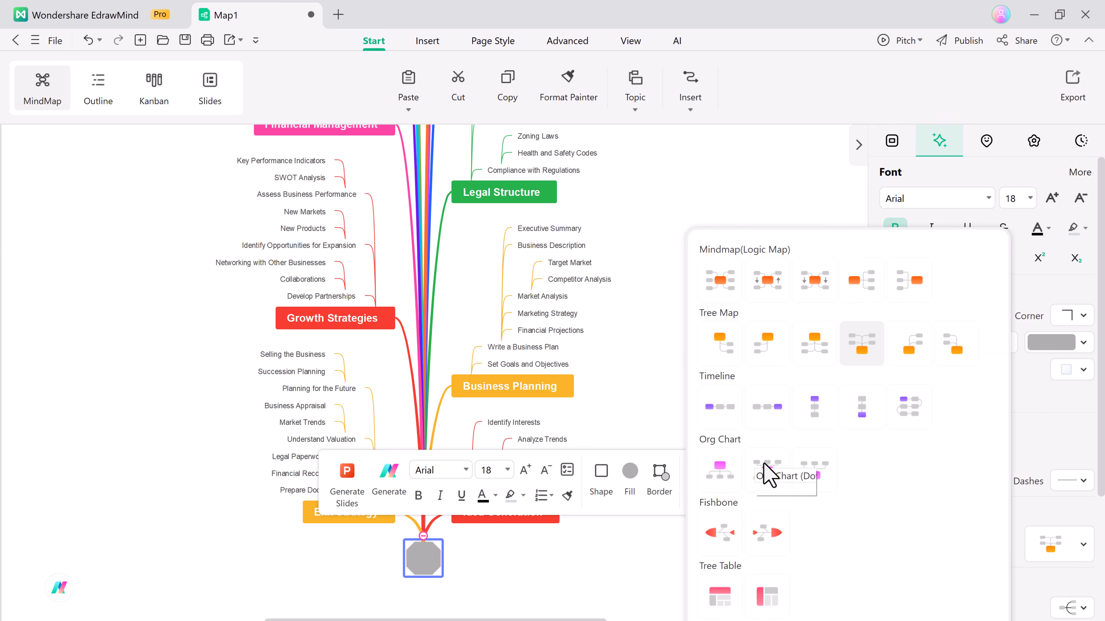
left_click(770, 472)
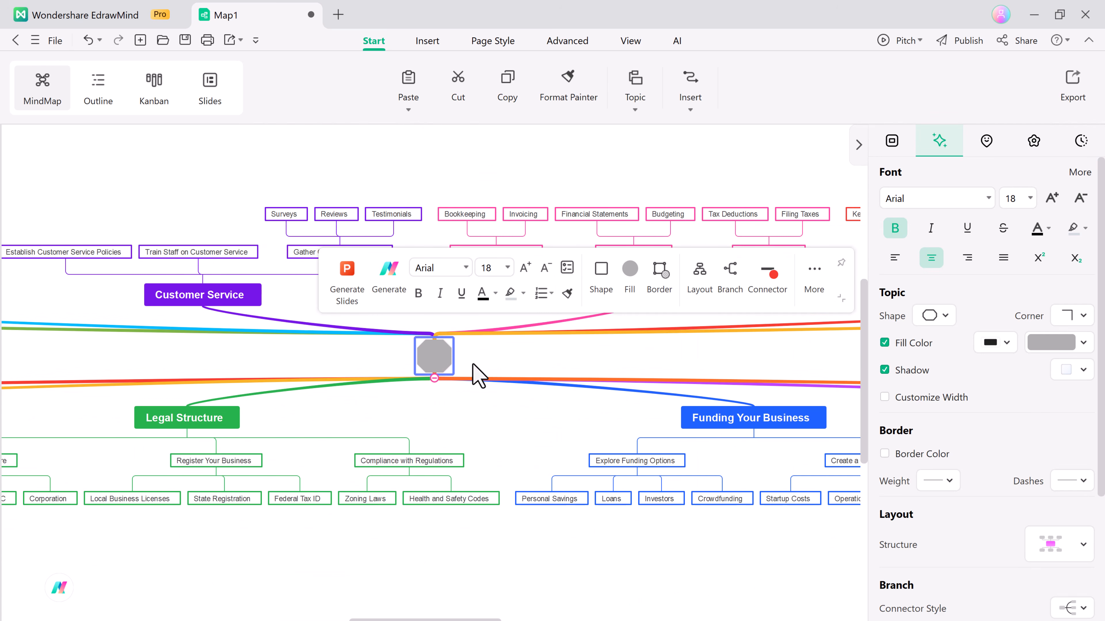
left_click(710, 277)
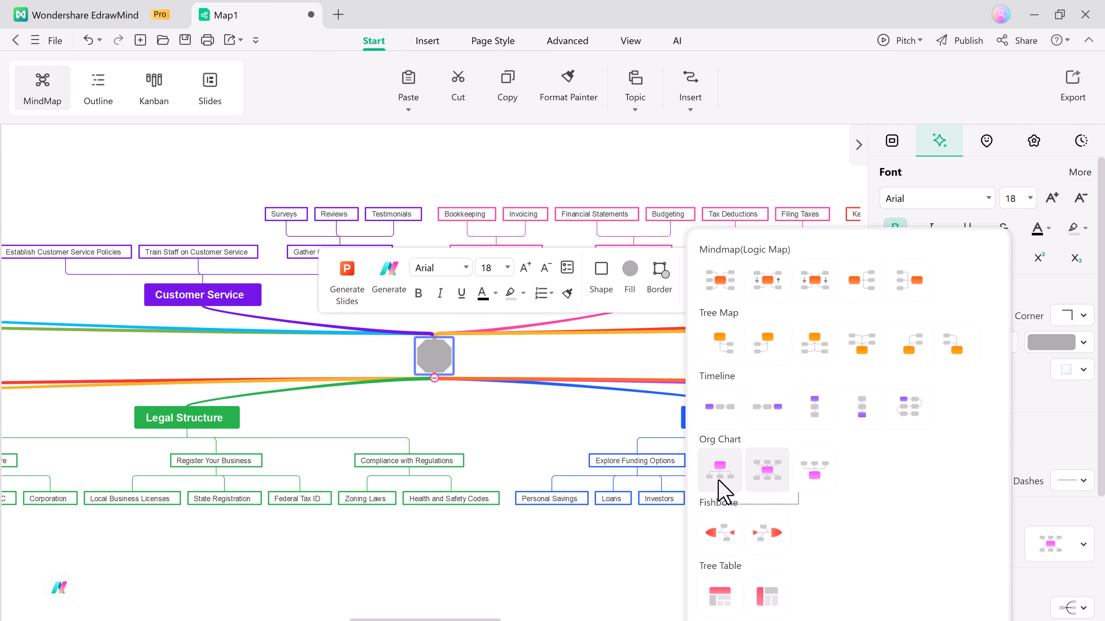
left_click(721, 490)
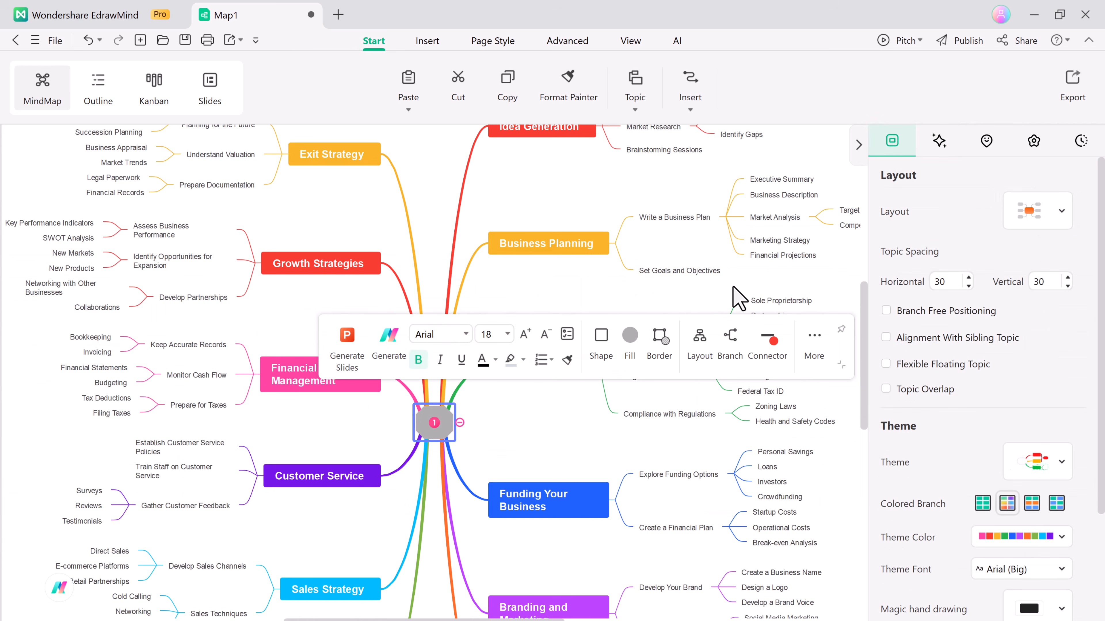
Apply the first Light theme with multicoloured branches to the map, covering the self-customized formatting
scroll(974, 313, "down", 4)
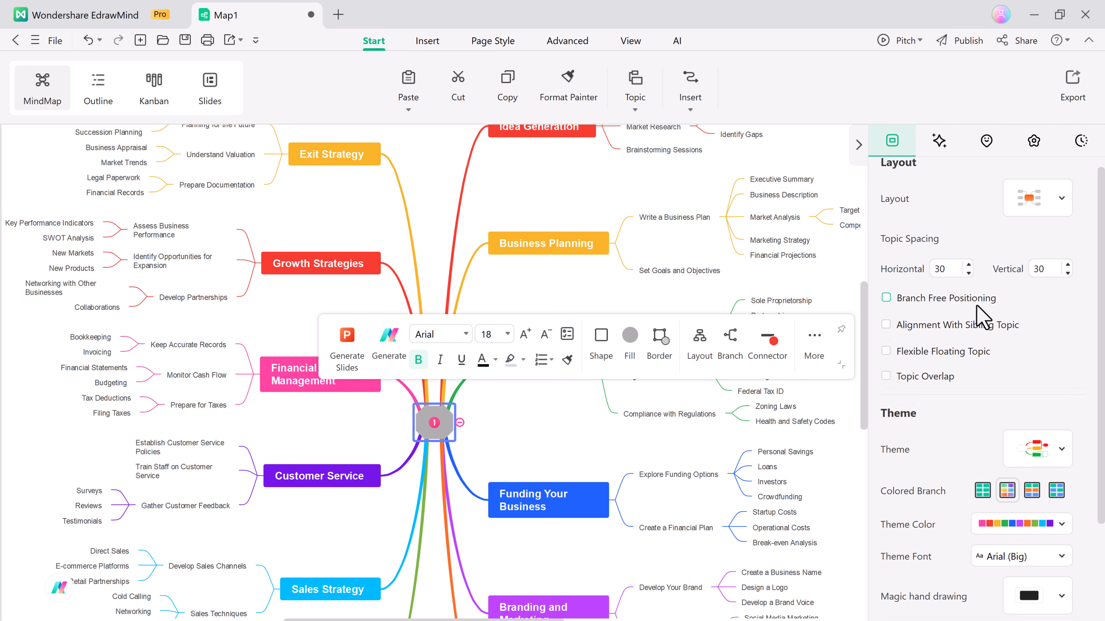
left_click(1061, 316)
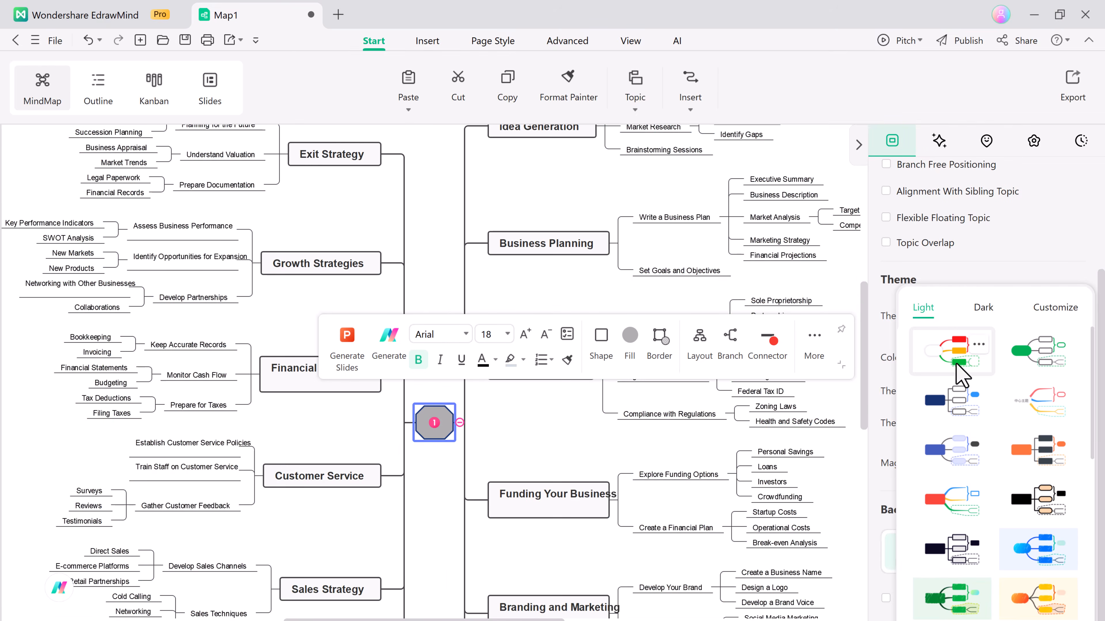
left_click(955, 362)
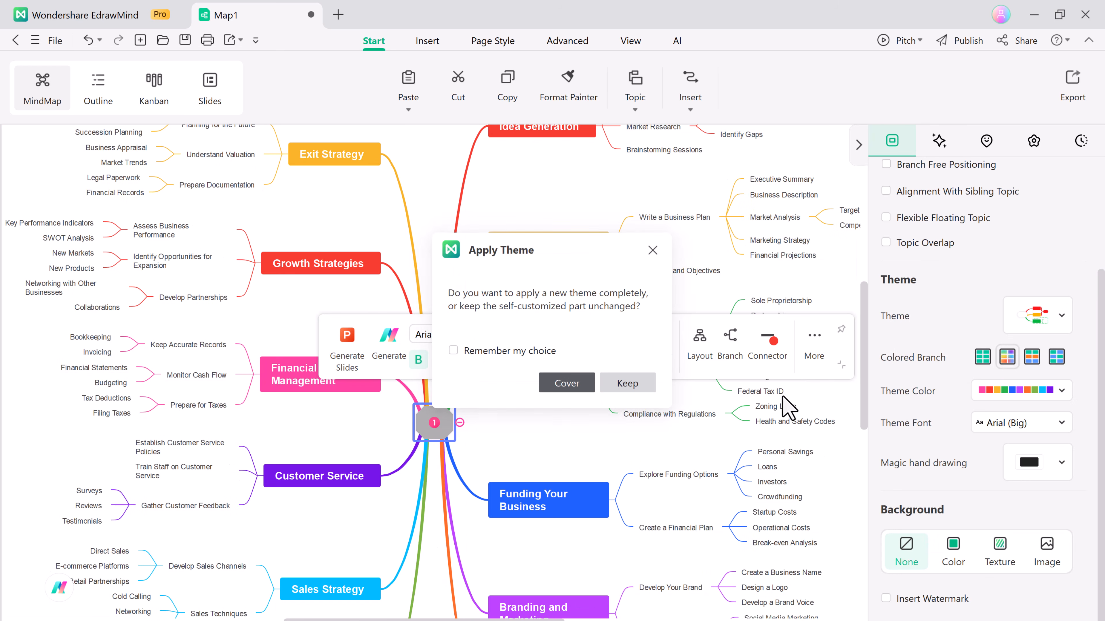
left_click(582, 385)
Look through the available marker icons, the Office clipart and the file's cloud version history
left_click(992, 142)
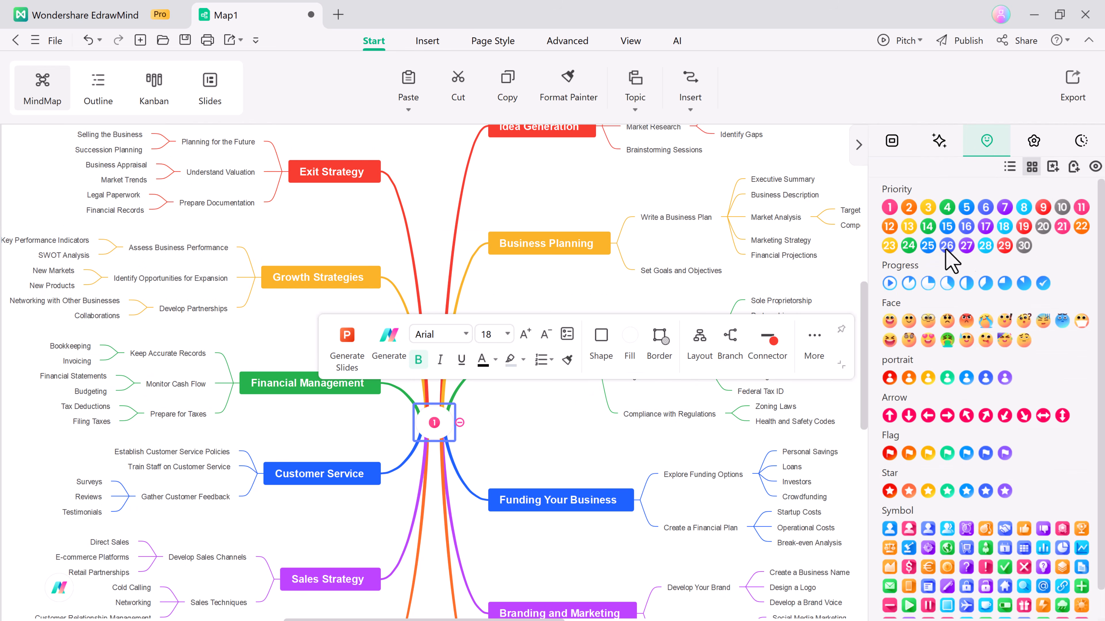
scroll(995, 398, "down", 1)
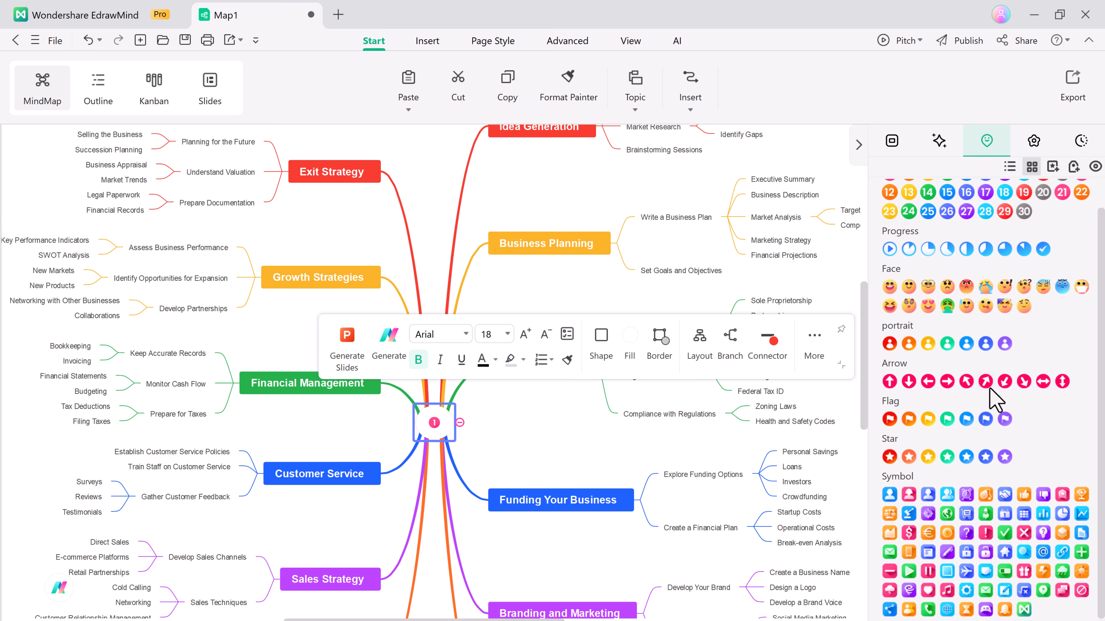
scroll(993, 398, "up", 1)
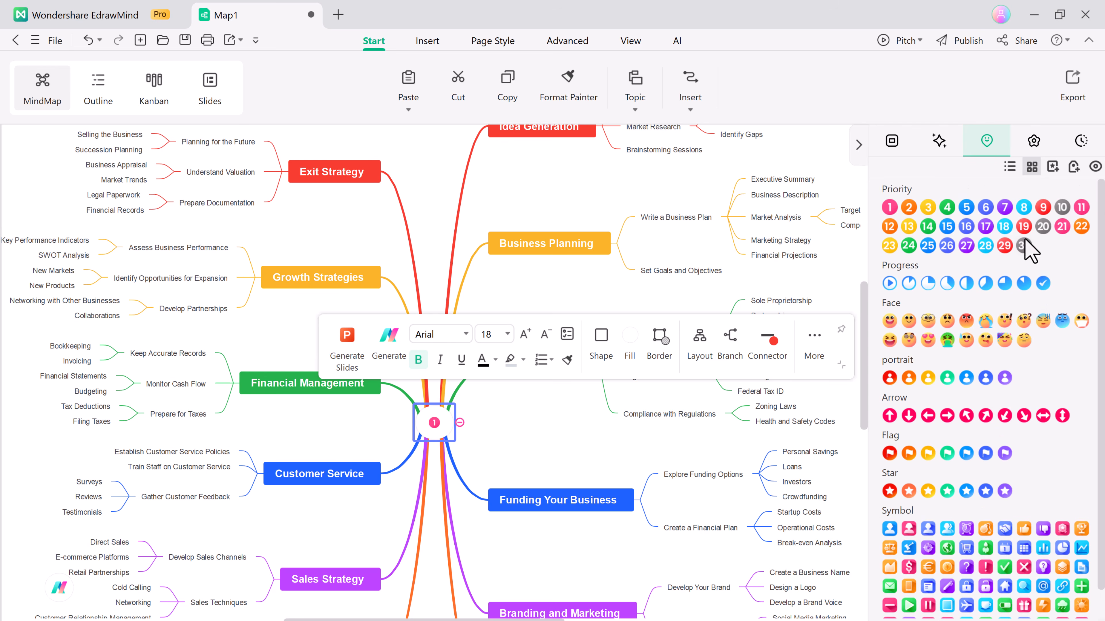
left_click(1041, 147)
scroll(1043, 383, "down", 5)
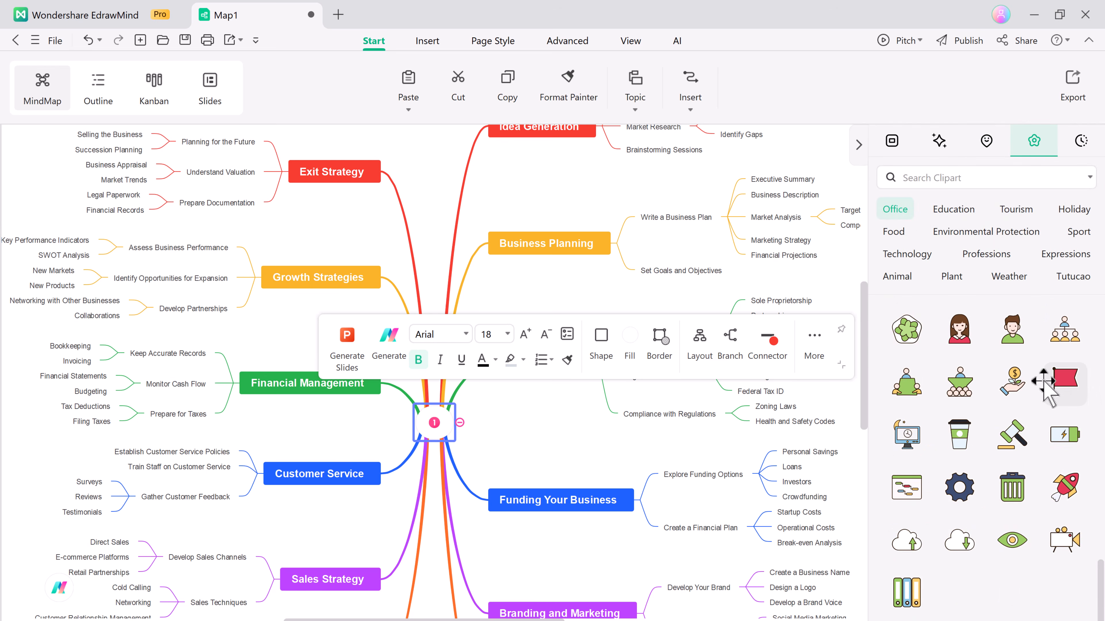
left_click(1079, 148)
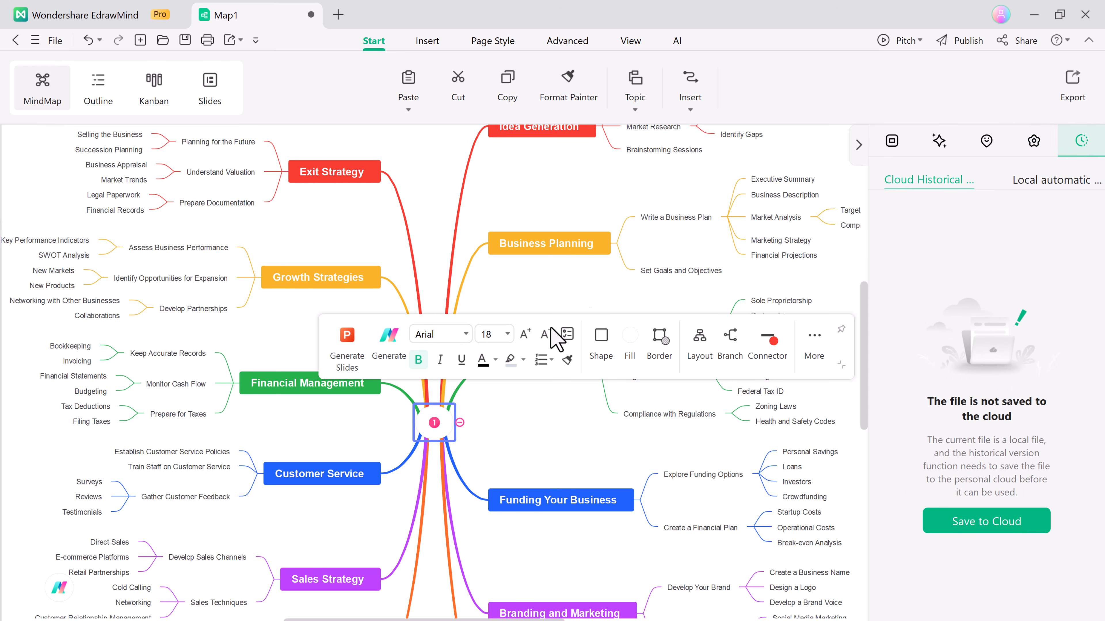
Review the ways to generate slides from the central topic, such as from a selection, one sentence or long text
left_click(433, 420)
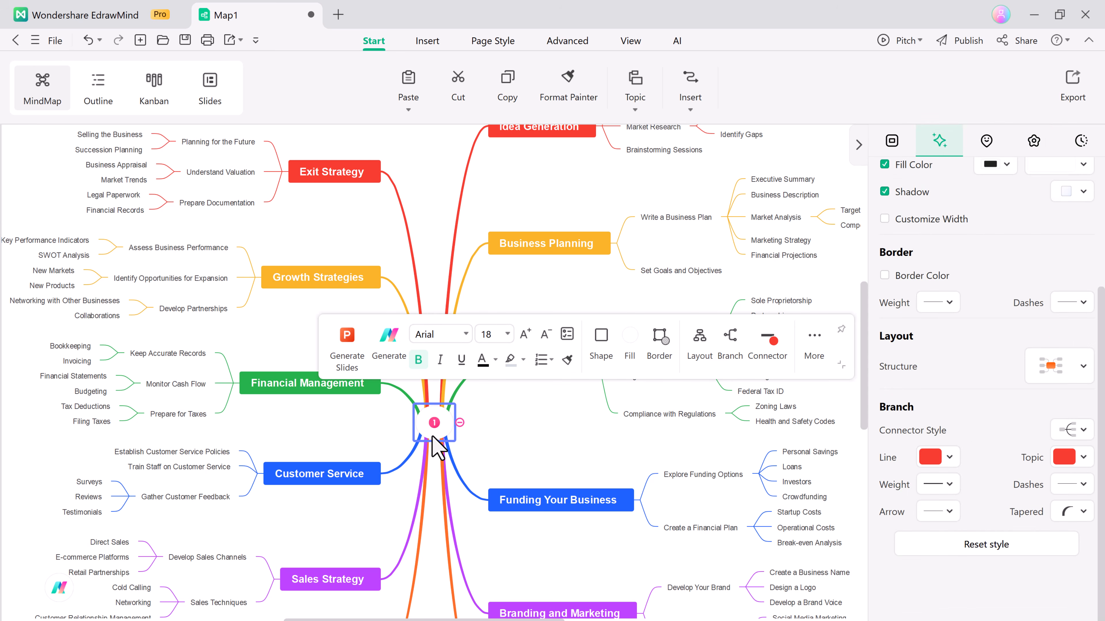
left_click(346, 339)
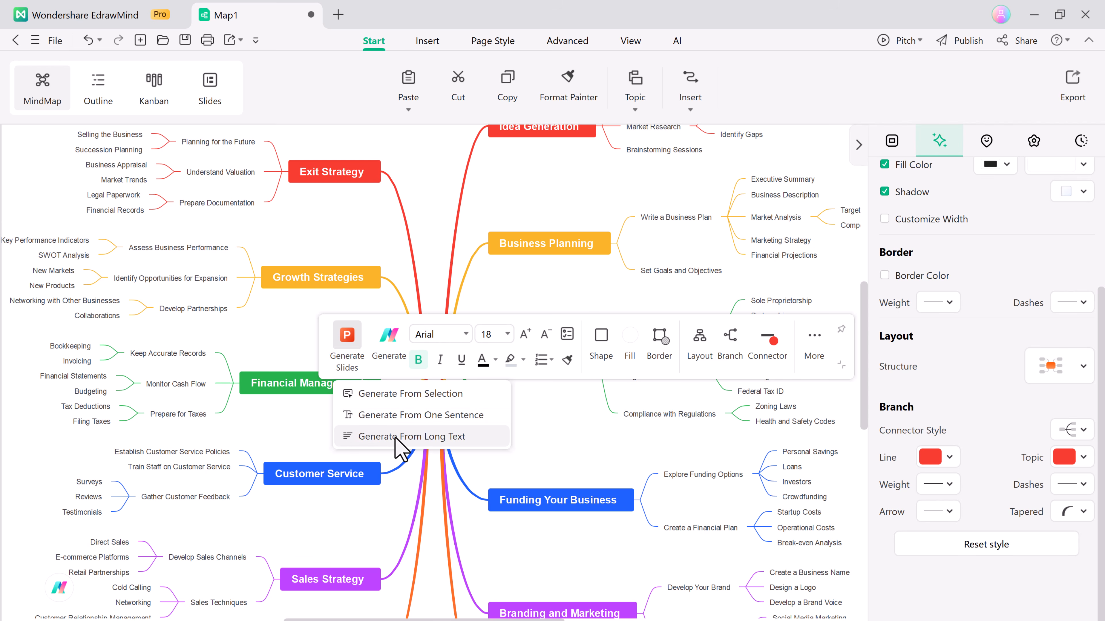
left_click(533, 429)
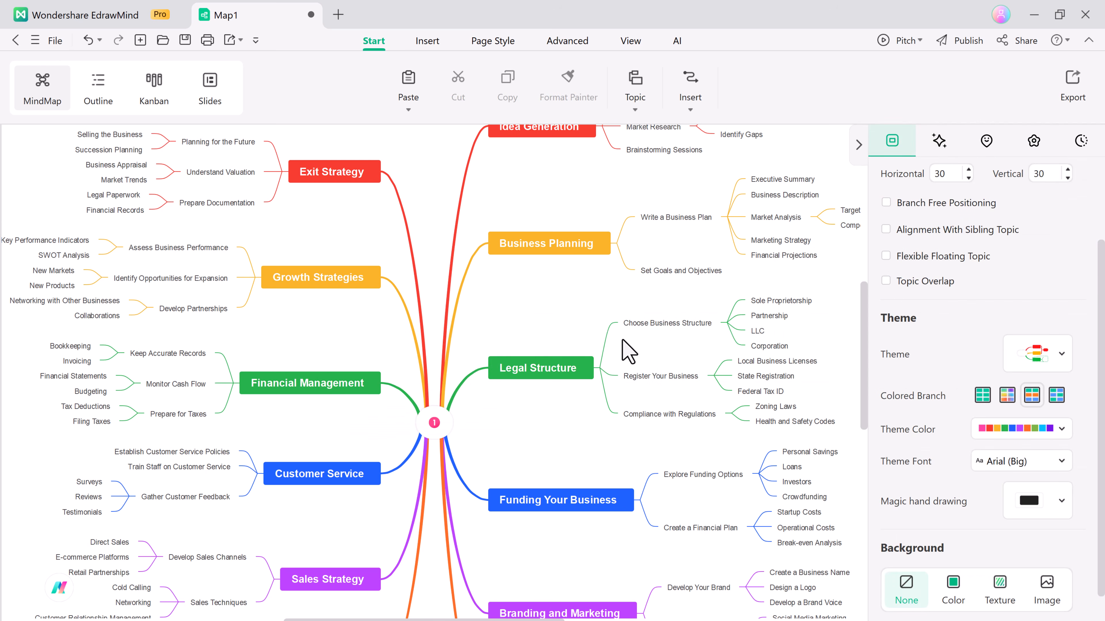
Start exporting the map as editable slides in Advanced mode and convert the current file to slides
left_click(1078, 88)
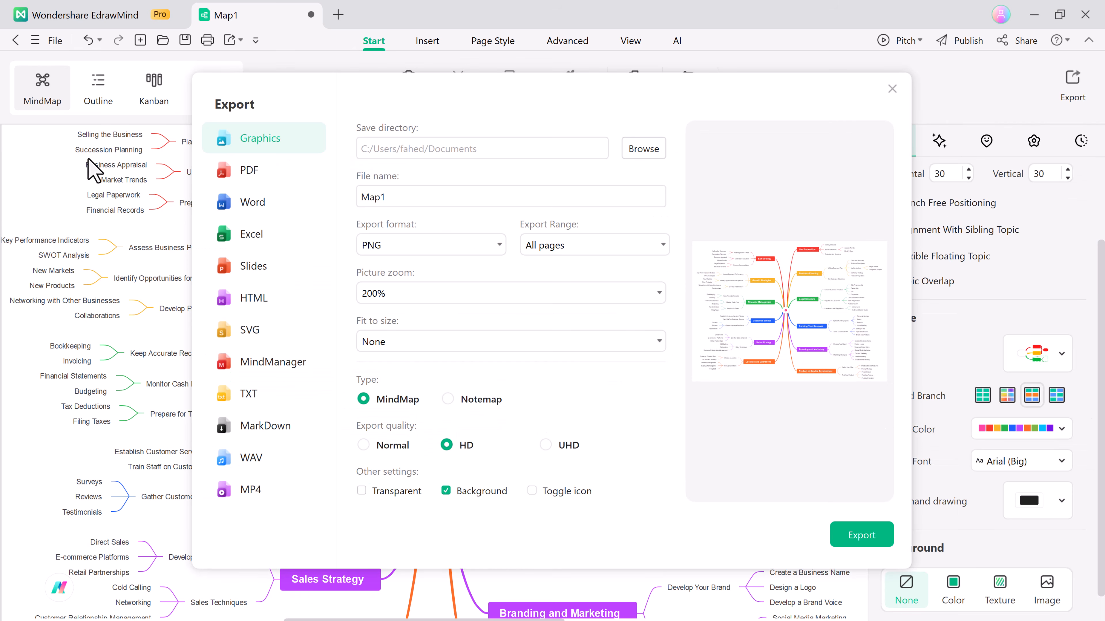
left_click(269, 267)
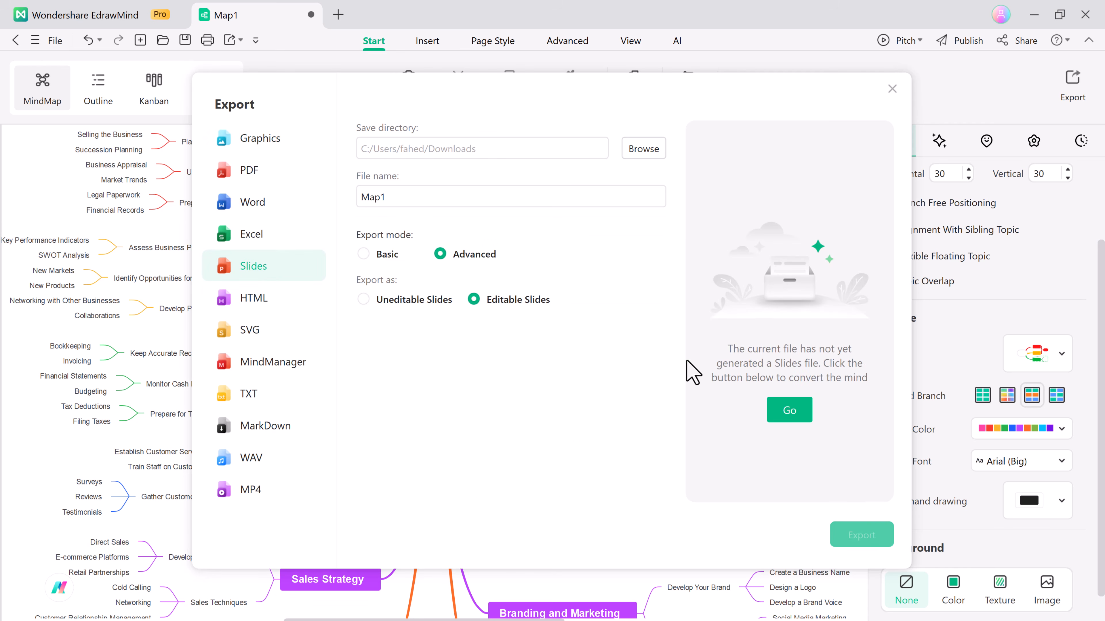
left_click(792, 419)
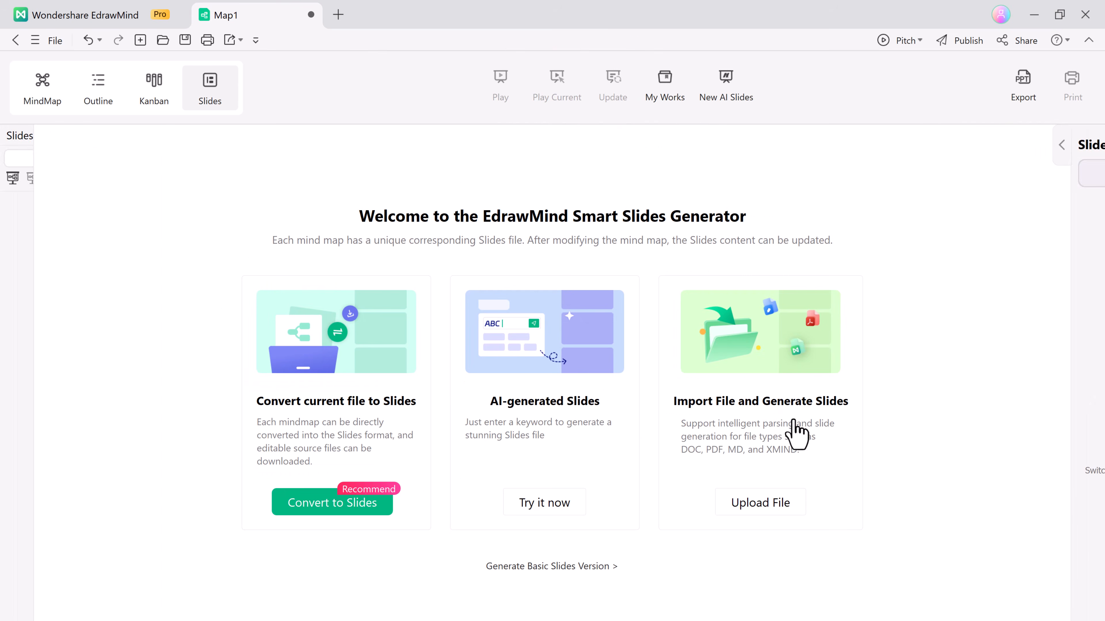
left_click(333, 513)
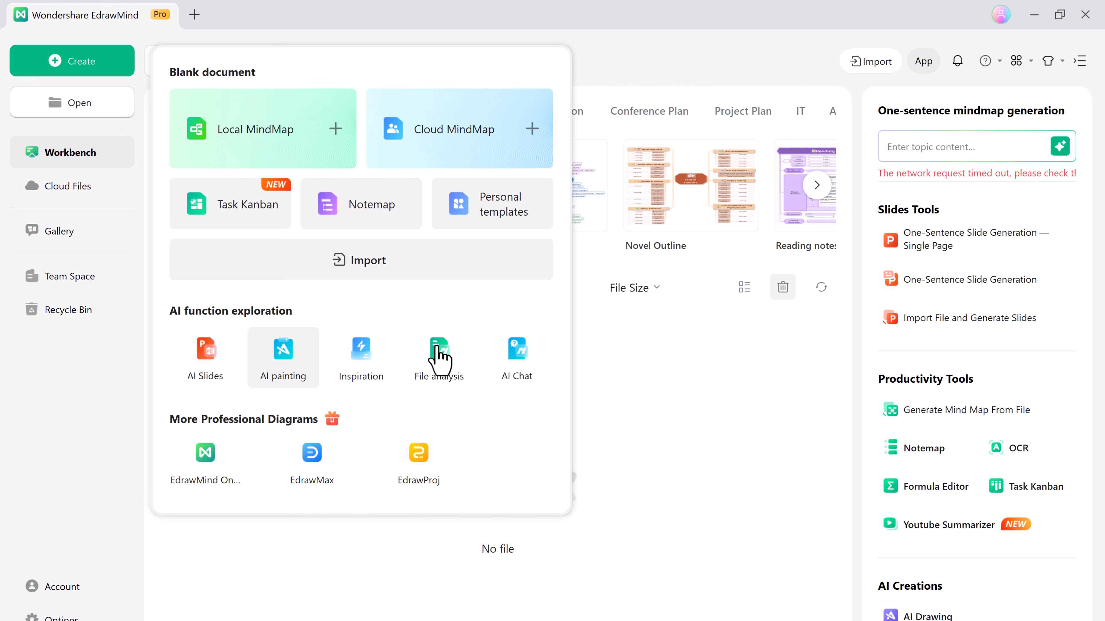
Generate a mind map from an uploaded SEO file with Intelligent File Analysis
left_click(448, 375)
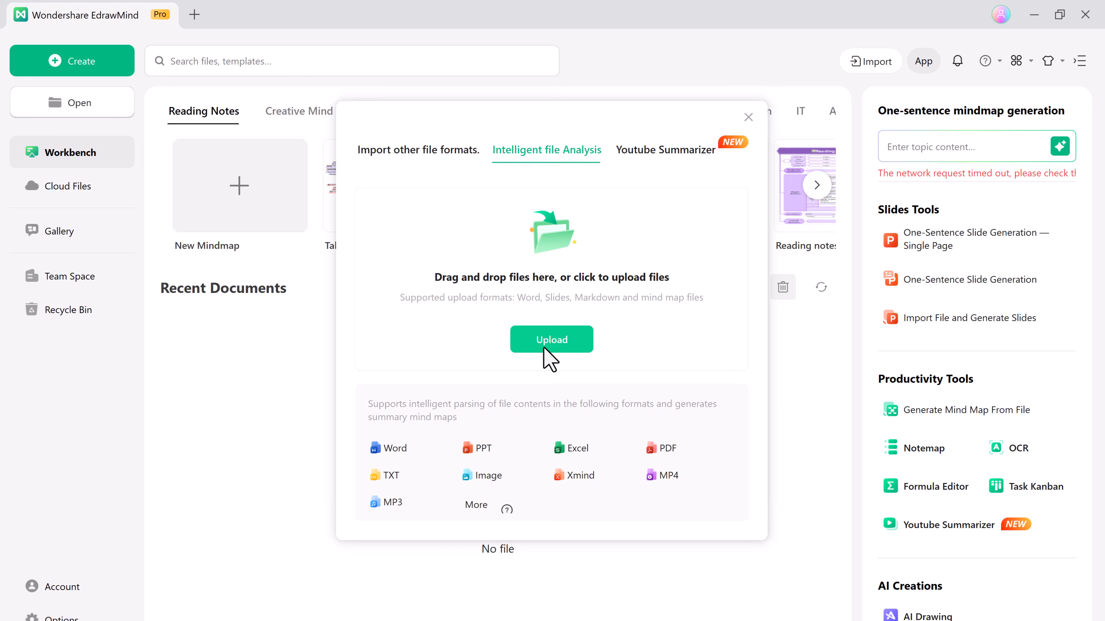
left_click(543, 348)
double_click(609, 230)
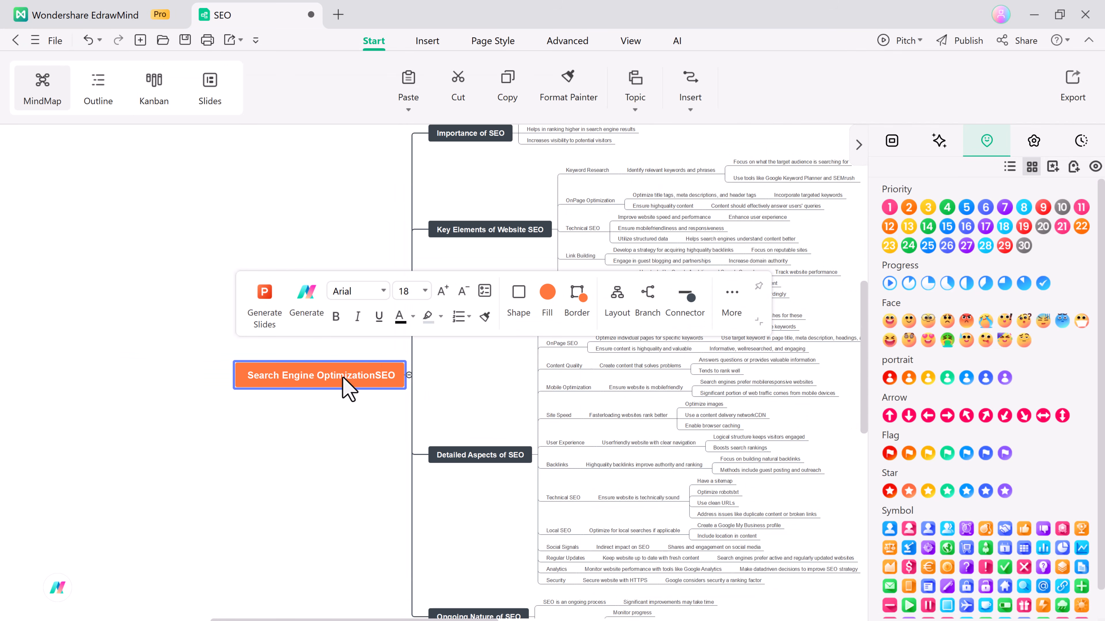
Change the SEO map's central topic to the layout with branches on both sides
left_click(617, 292)
left_click(642, 292)
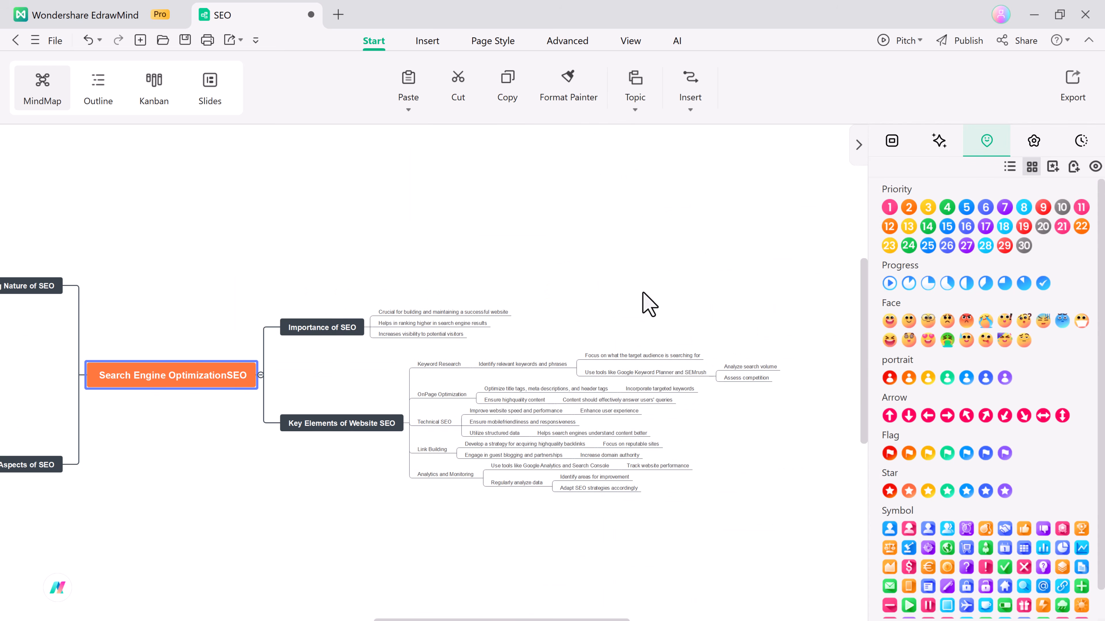
left_click_drag(602, 618, 543, 620)
Show the SEO map in Outline view and look through its nested topics
left_click(51, 96)
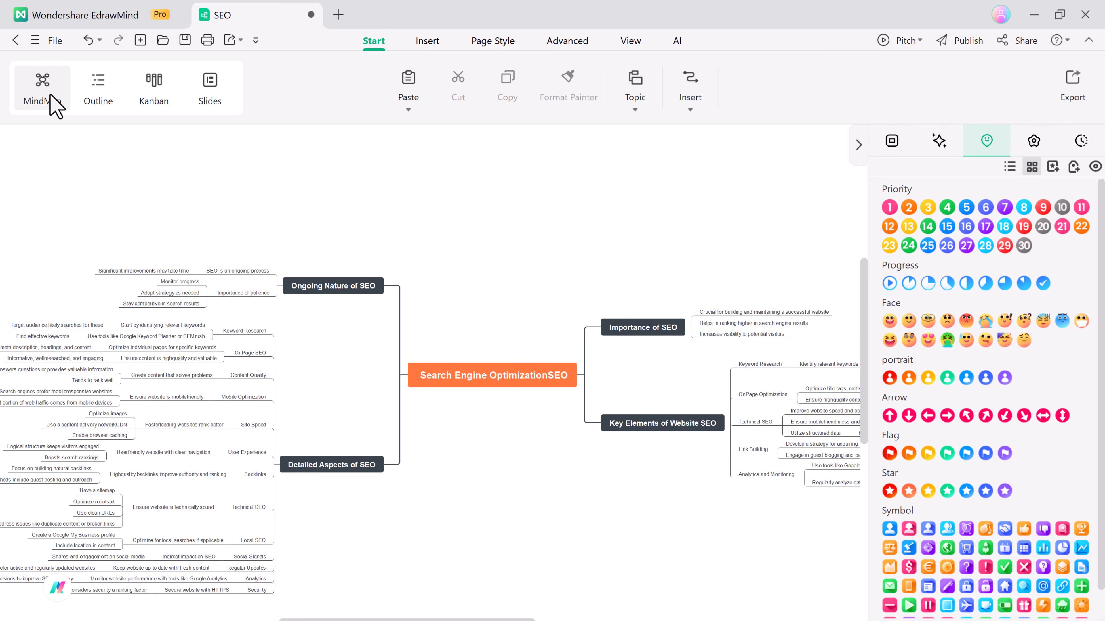
left_click(93, 89)
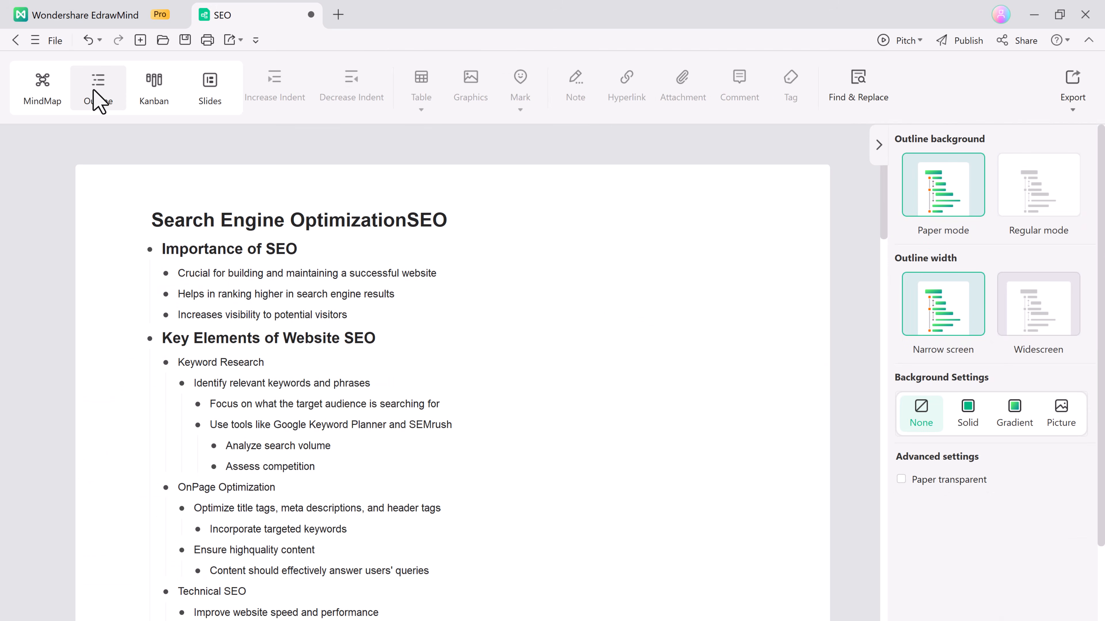
scroll(294, 272, "down", 20)
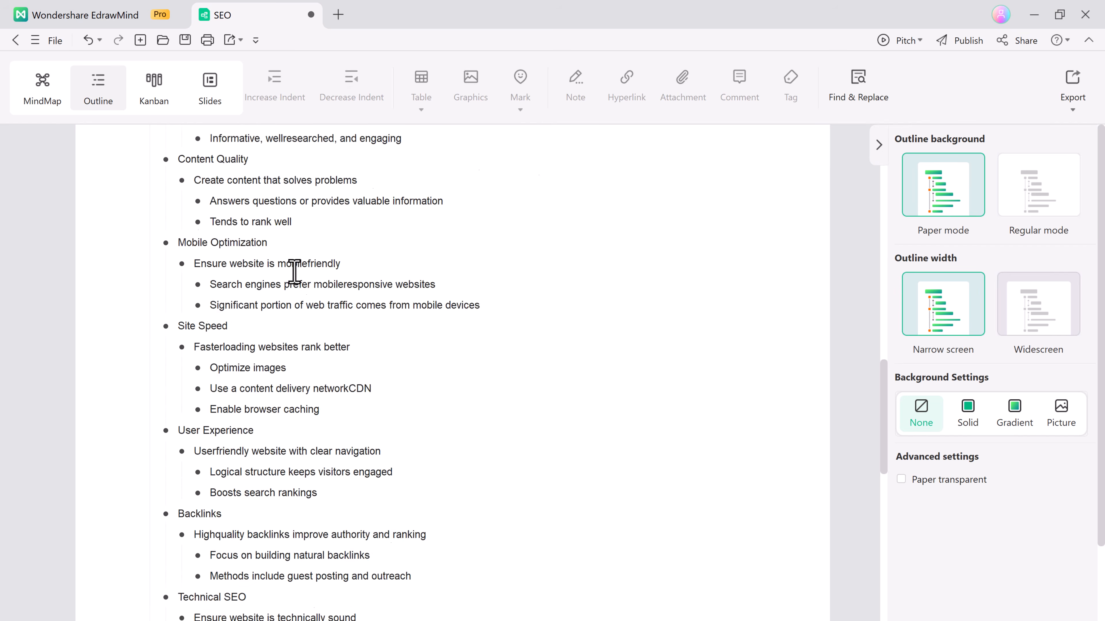
scroll(294, 272, "up", 20)
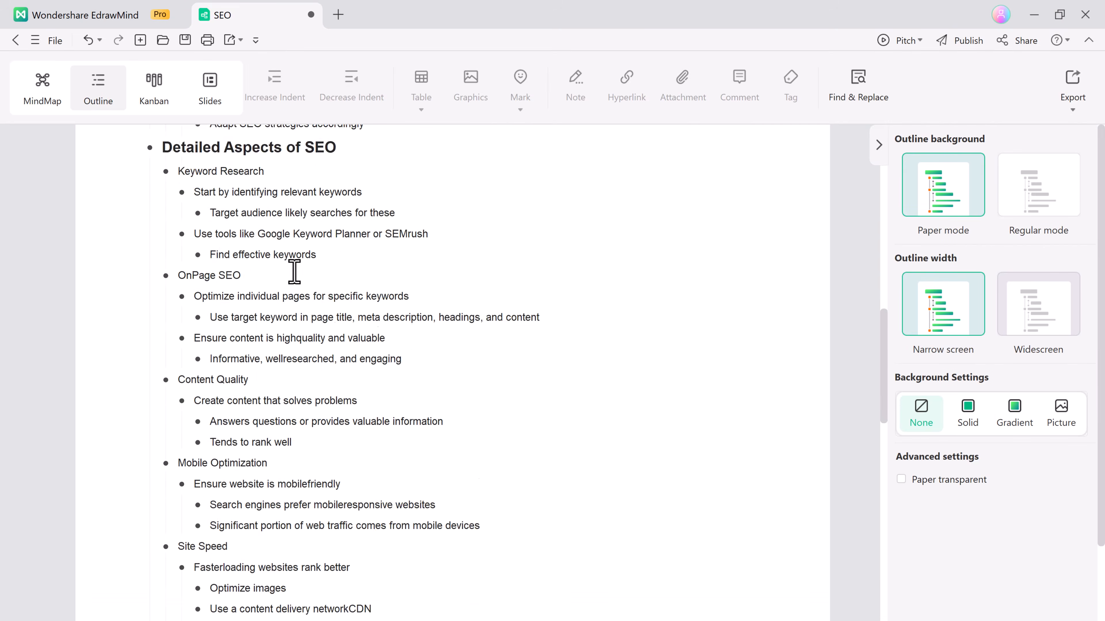
Try the Regular mode background and Widescreen width for the outline, and return to Paper mode with Narrow screen
left_click(1016, 174)
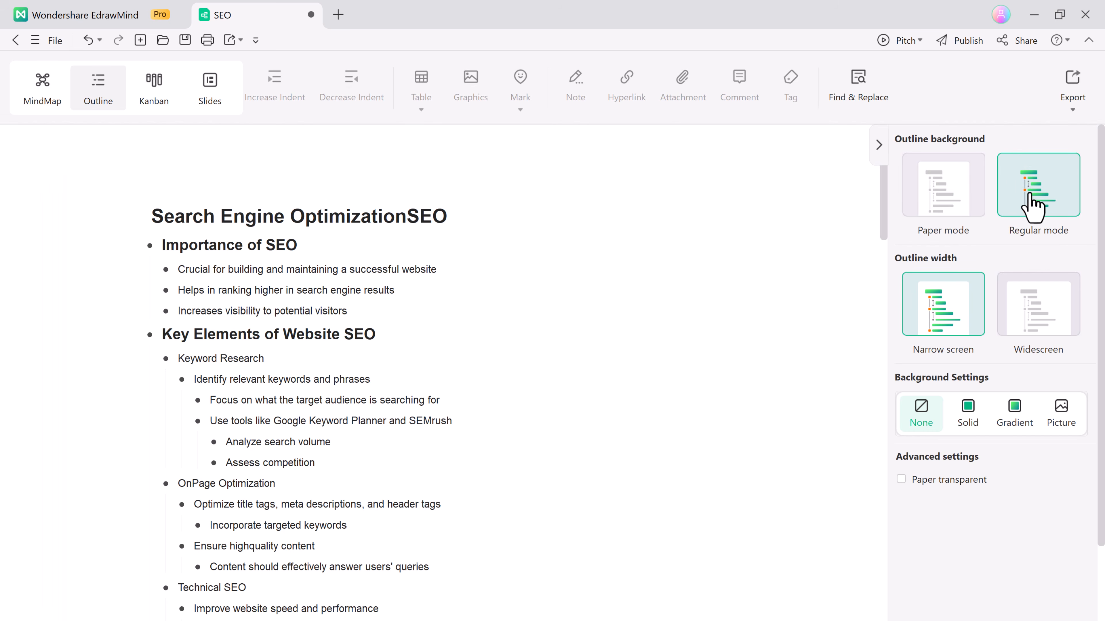
left_click(1041, 298)
left_click(957, 310)
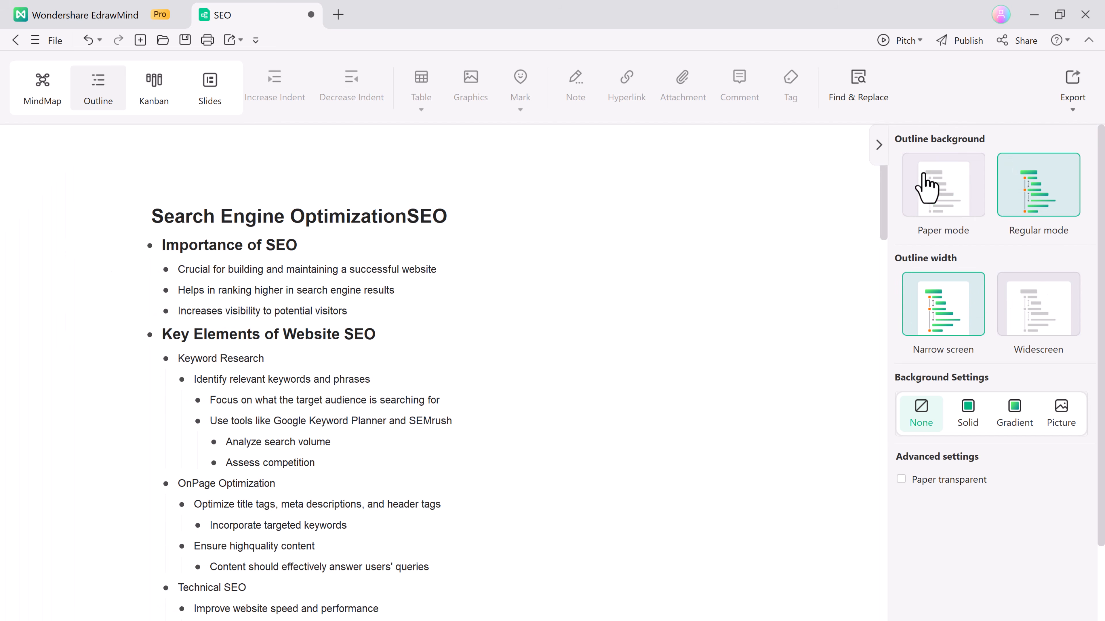
left_click(929, 183)
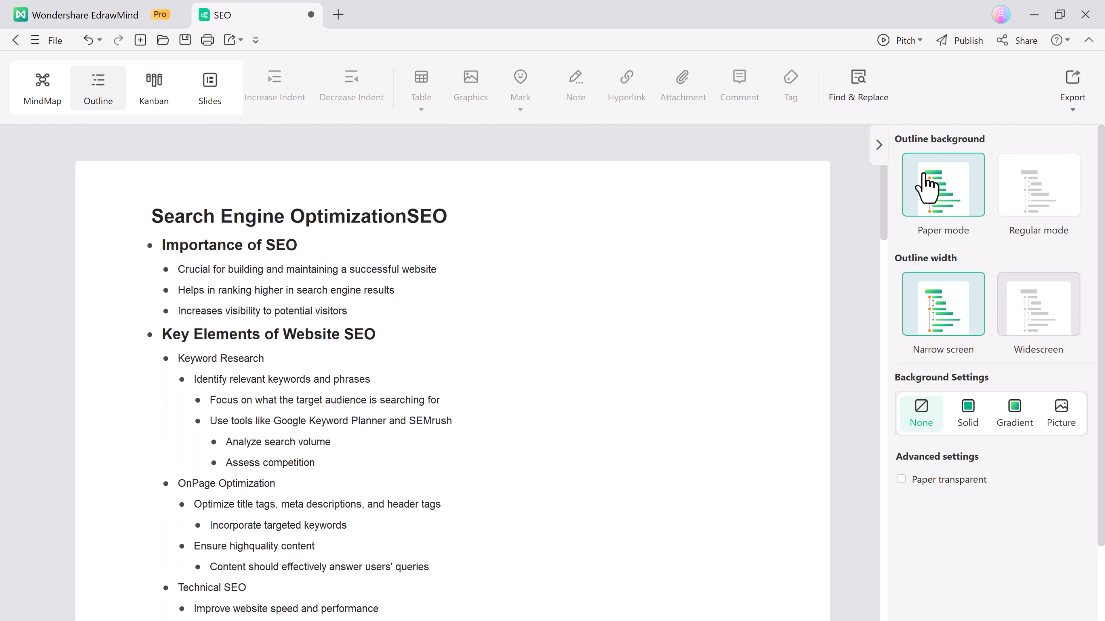
Show the SEO map as a Kanban board and look through its columns and cards
left_click(153, 85)
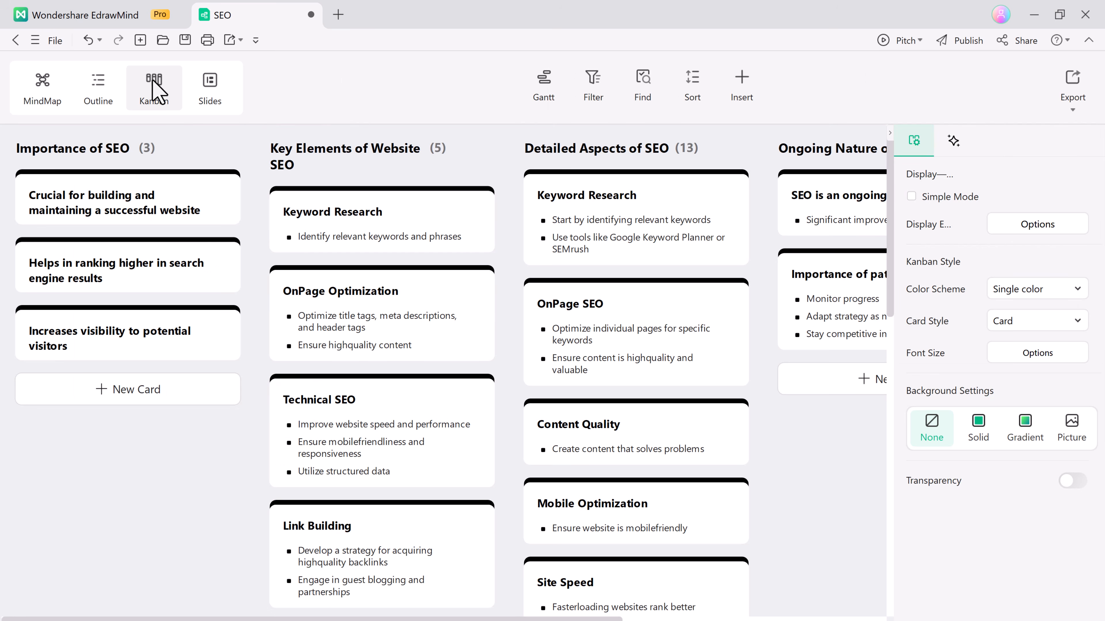
scroll(626, 331, "down", 10)
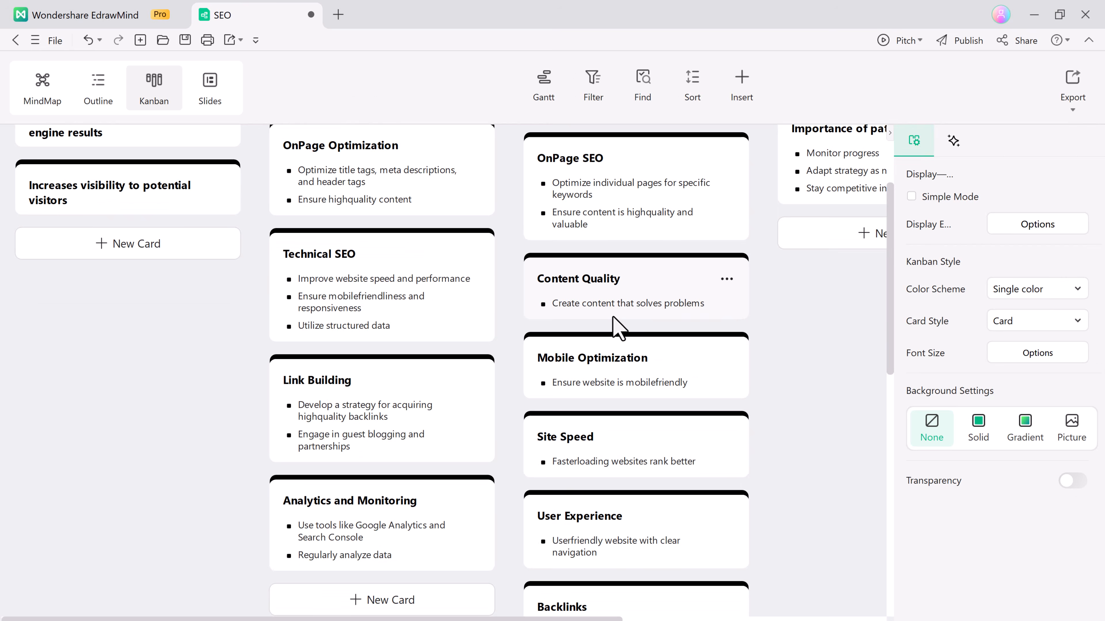
scroll(614, 322, "up", 10)
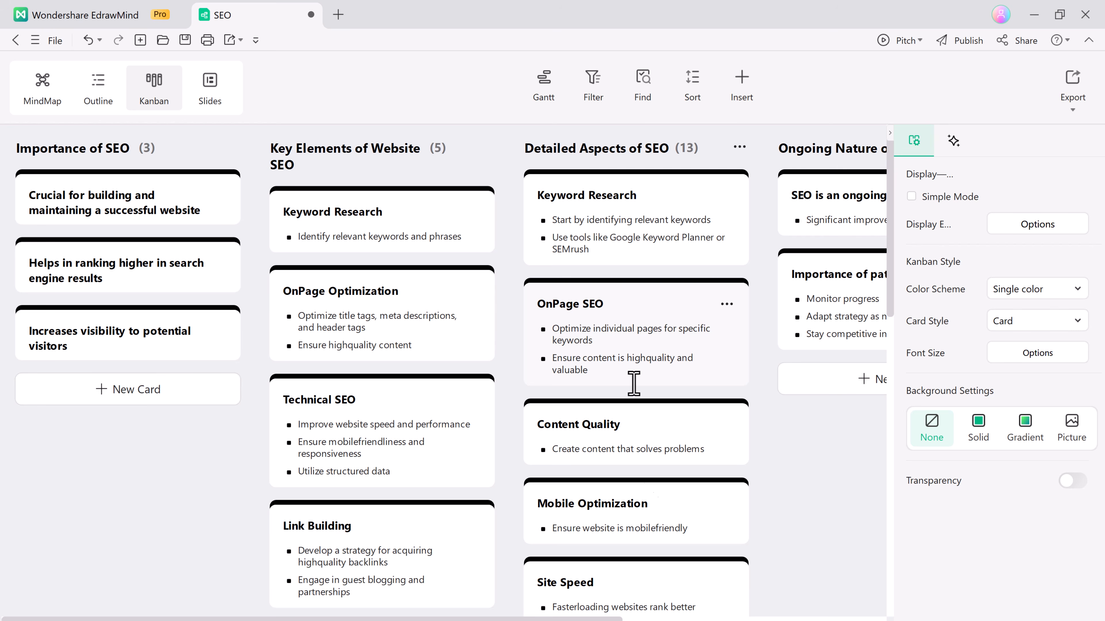
left_click_drag(585, 619, 621, 618)
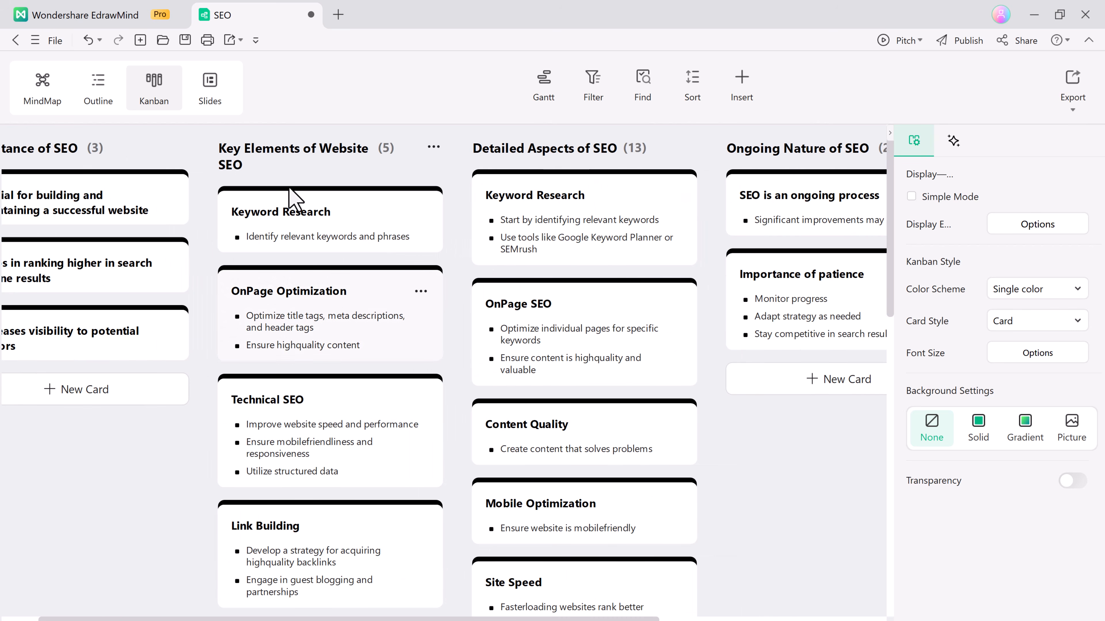
Convert the SEO mind map to slides and continue from the generated slide outline to the style selection
left_click(215, 83)
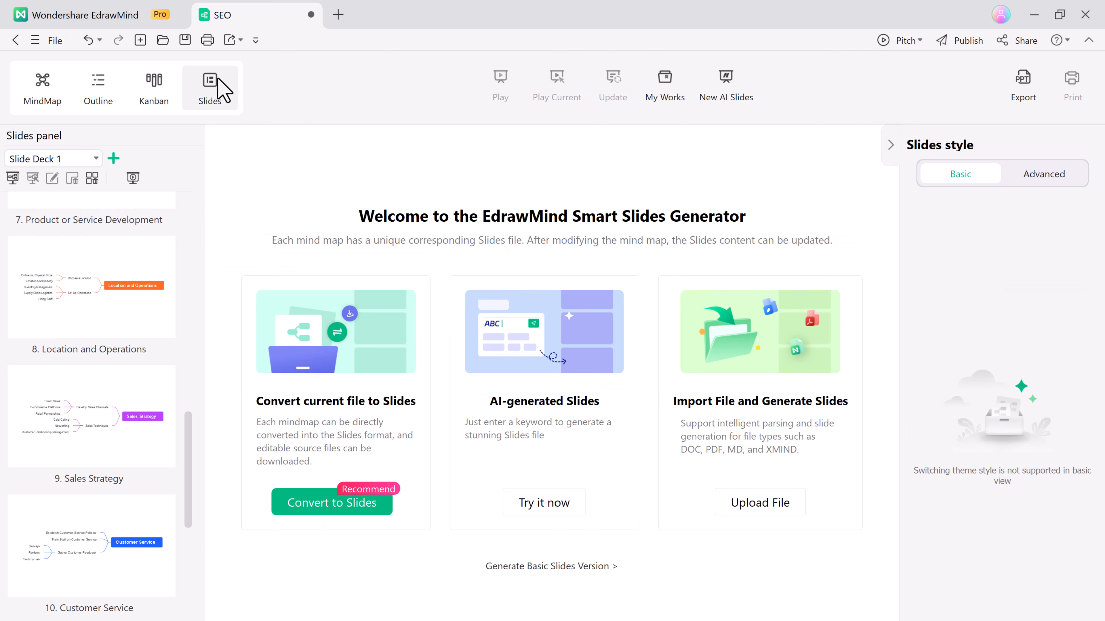
left_click(317, 502)
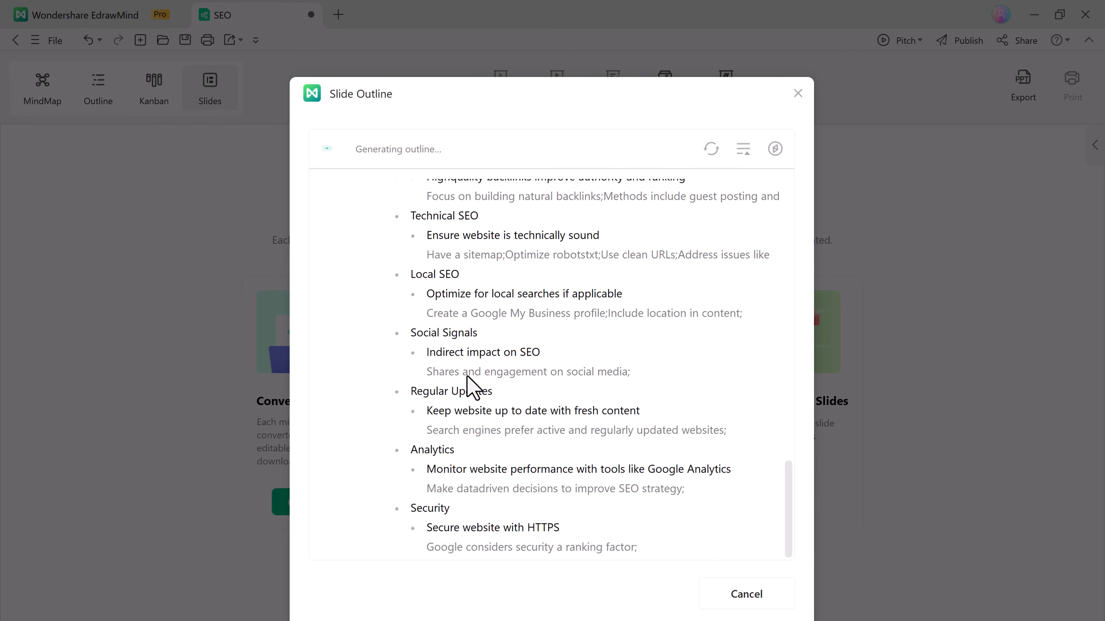
left_click(696, 594)
Choose the light blue slide template with a character working at a desk and generate the presentation
scroll(816, 357, "down", 10)
scroll(817, 364, "down", 3)
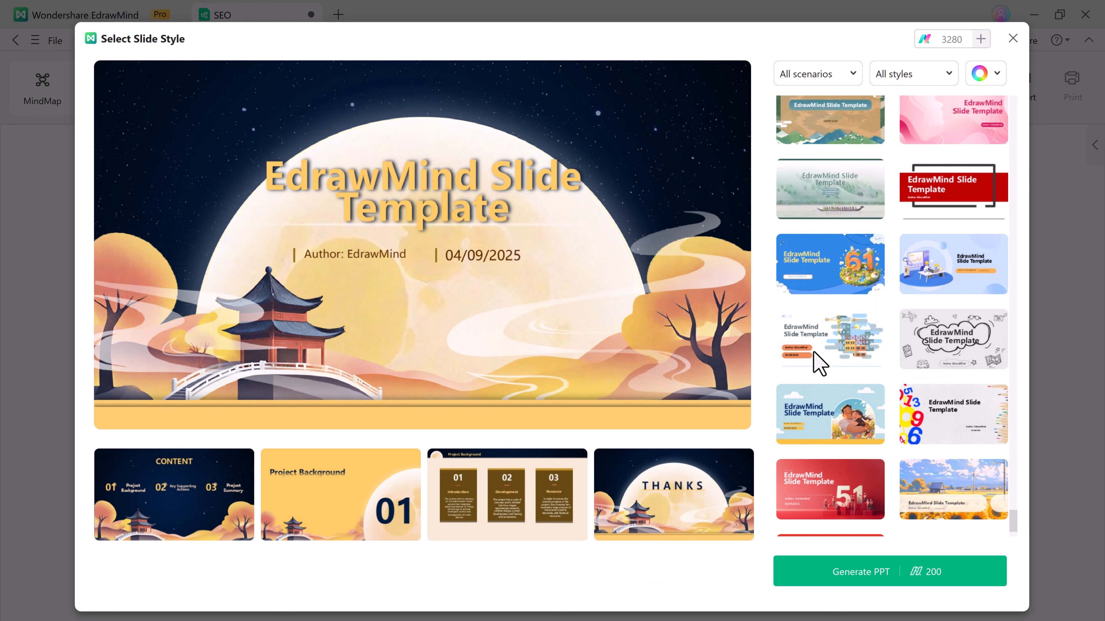
left_click(926, 268)
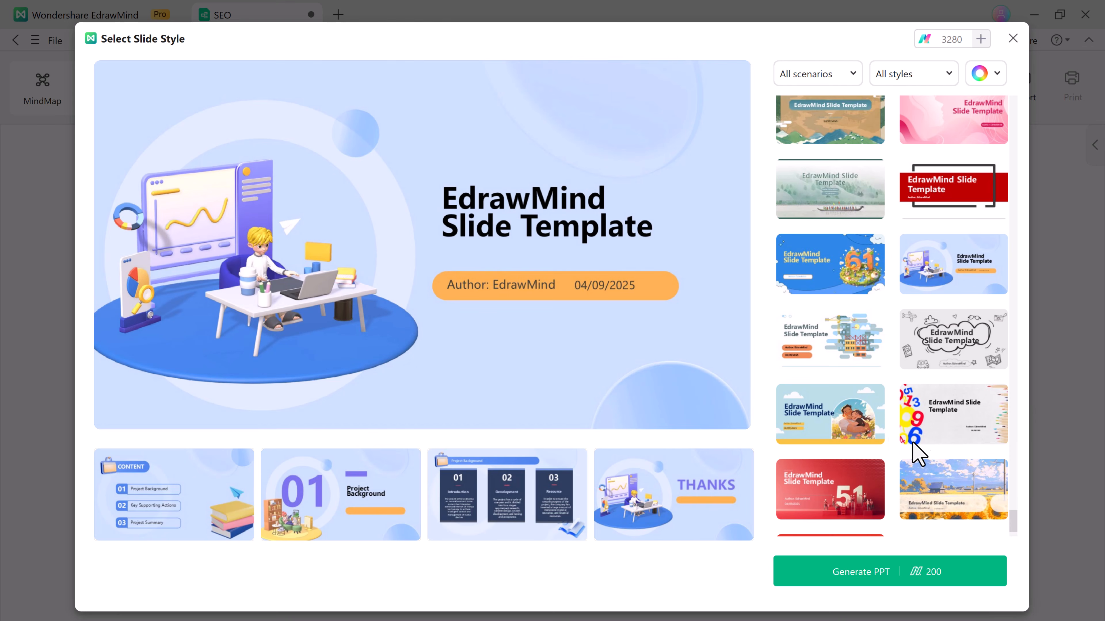
scroll(922, 448, "down", 5)
scroll(933, 433, "up", 10)
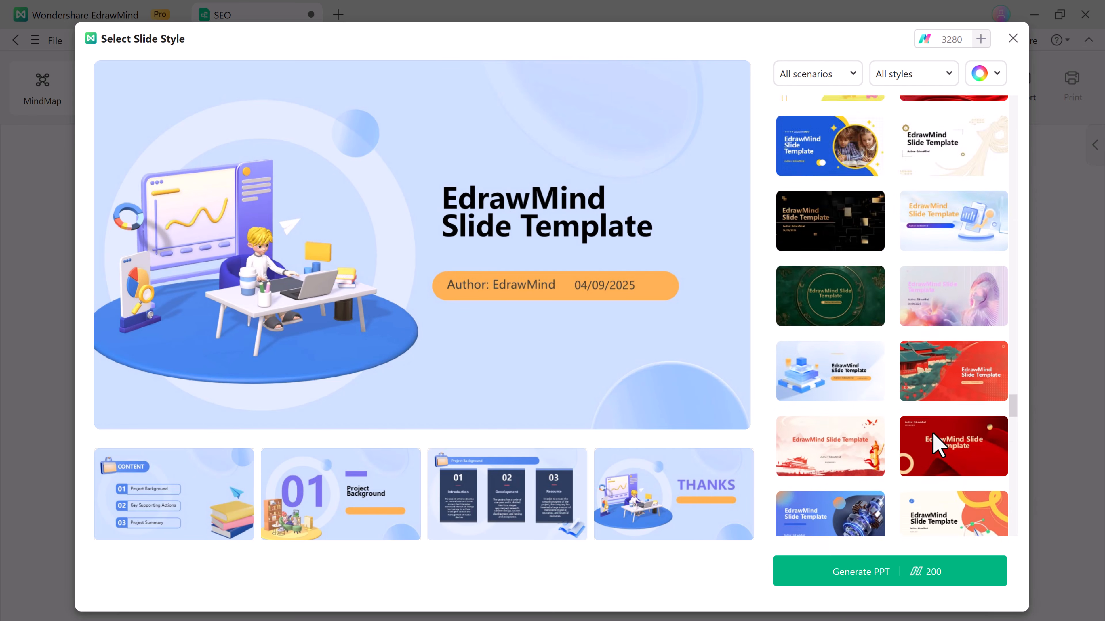
left_click(919, 574)
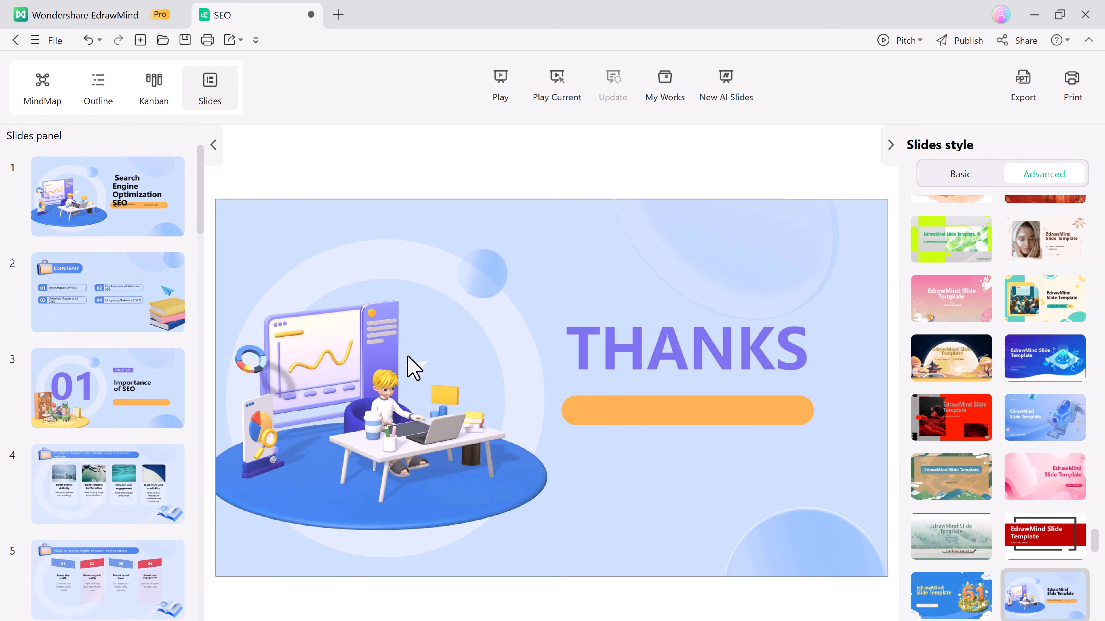
Review the generated SEO slides from the CONTENT slide through Technical SEO and OnPage SEO to the Mobile Optimization slide
left_click(140, 316)
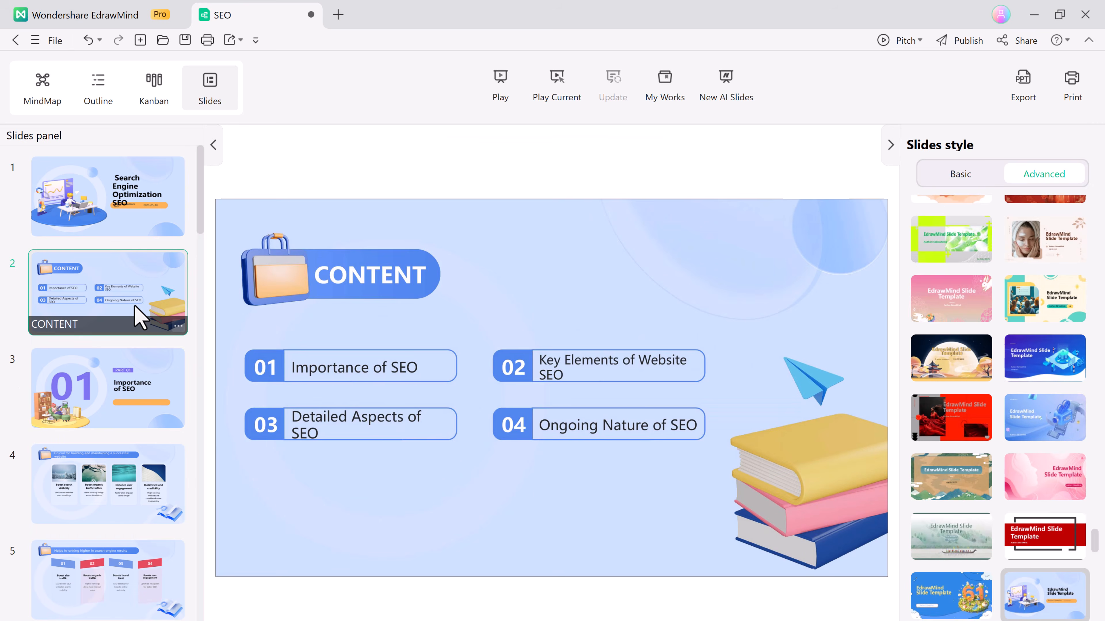
left_click(127, 496)
scroll(127, 496, "down", 4)
left_click(129, 404)
scroll(128, 397, "down", 7)
left_click(129, 396)
scroll(131, 395, "down", 5)
left_click(138, 382)
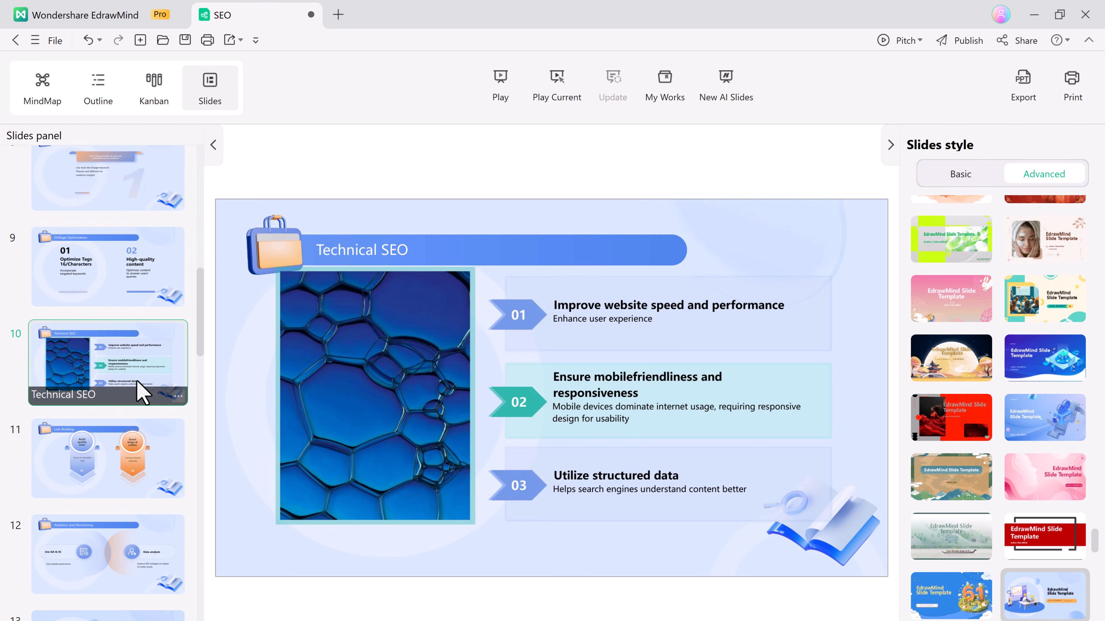
scroll(137, 390, "down", 5)
left_click(118, 284)
scroll(117, 287, "down", 5)
left_click(115, 313)
scroll(113, 348, "down", 4)
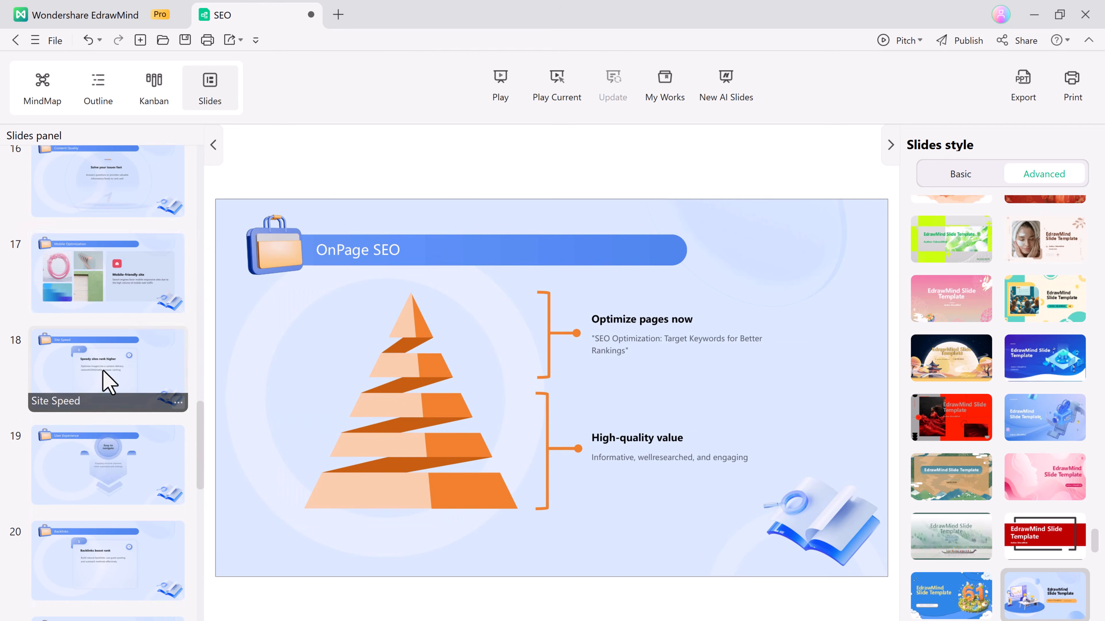
left_click(123, 281)
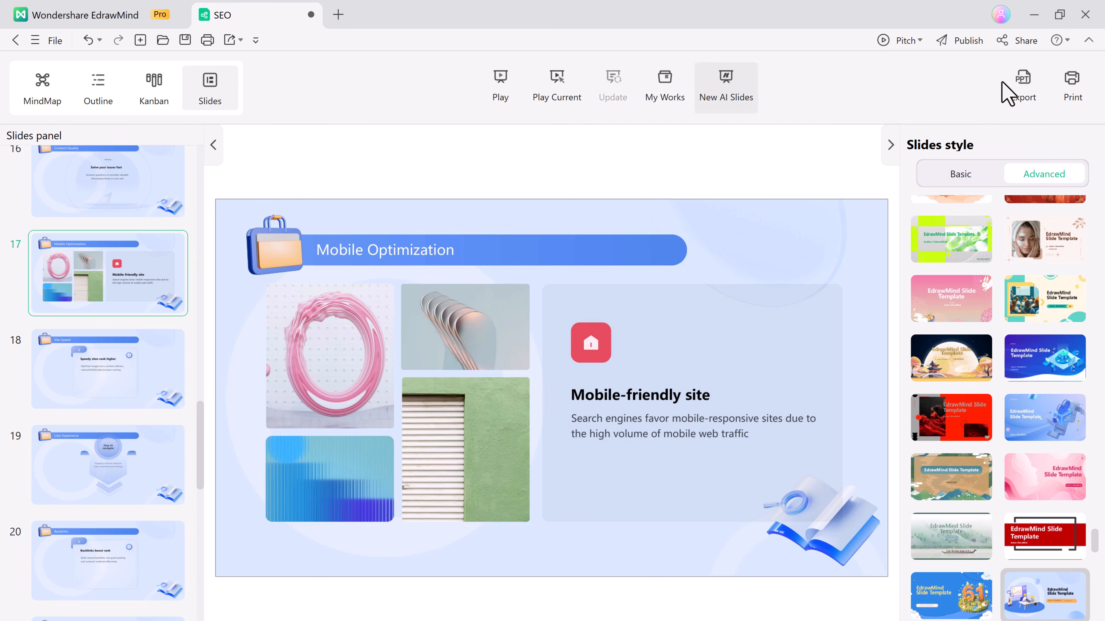
View the Slides export options for the SEO presentation and close them
left_click(1023, 85)
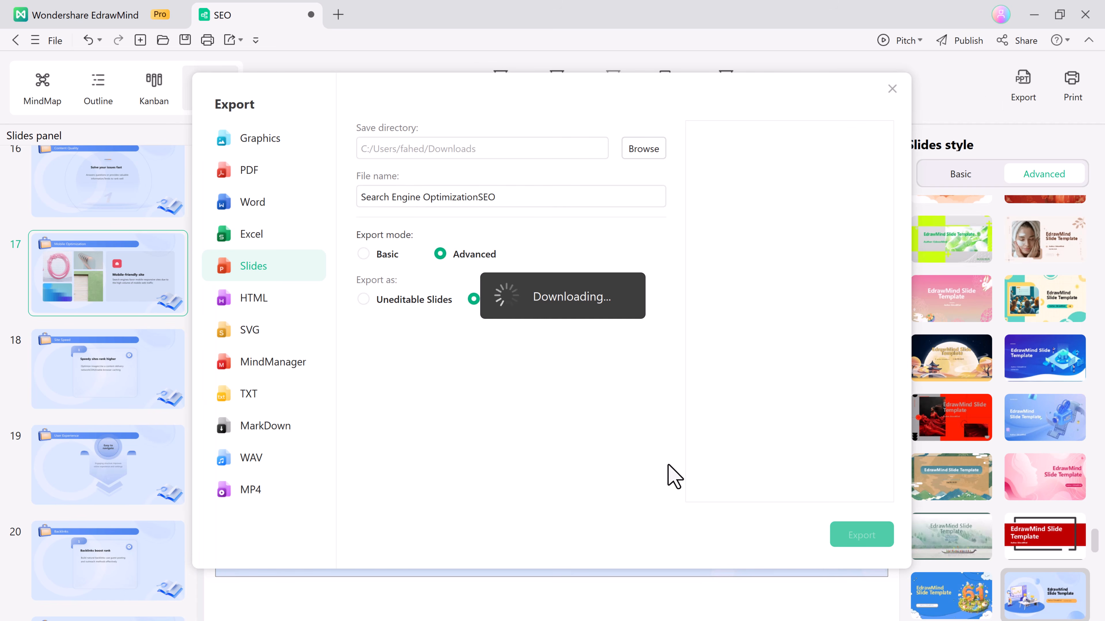
left_click(892, 89)
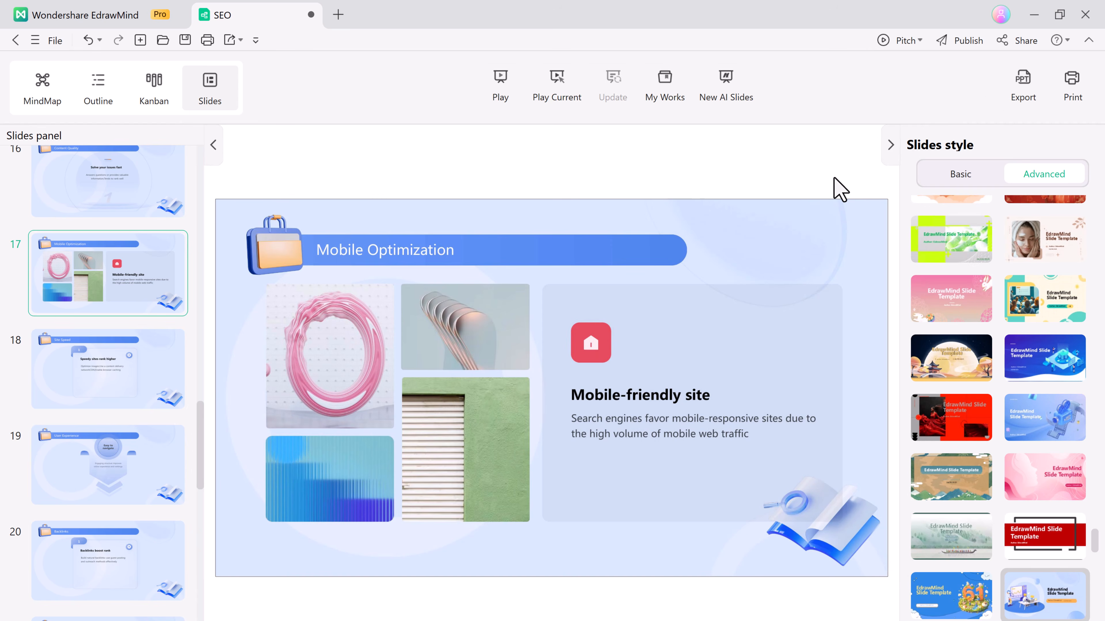
Go to the workbench and browse the template categories from Creative Mind Map through IT and beyond, ending on Reading Notes
left_click(70, 14)
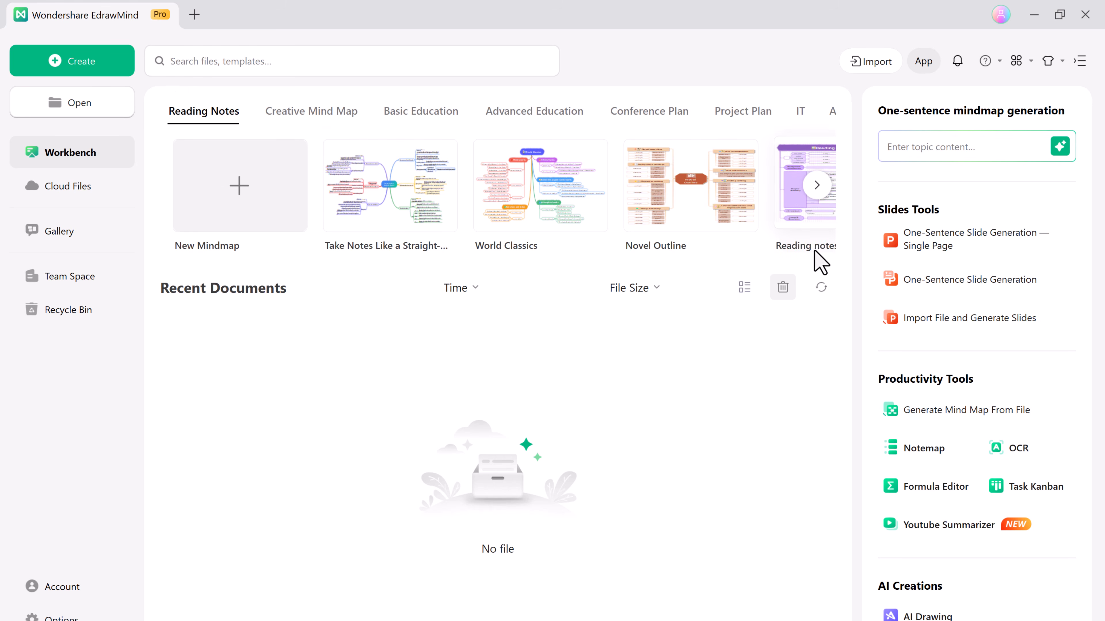
left_click(312, 126)
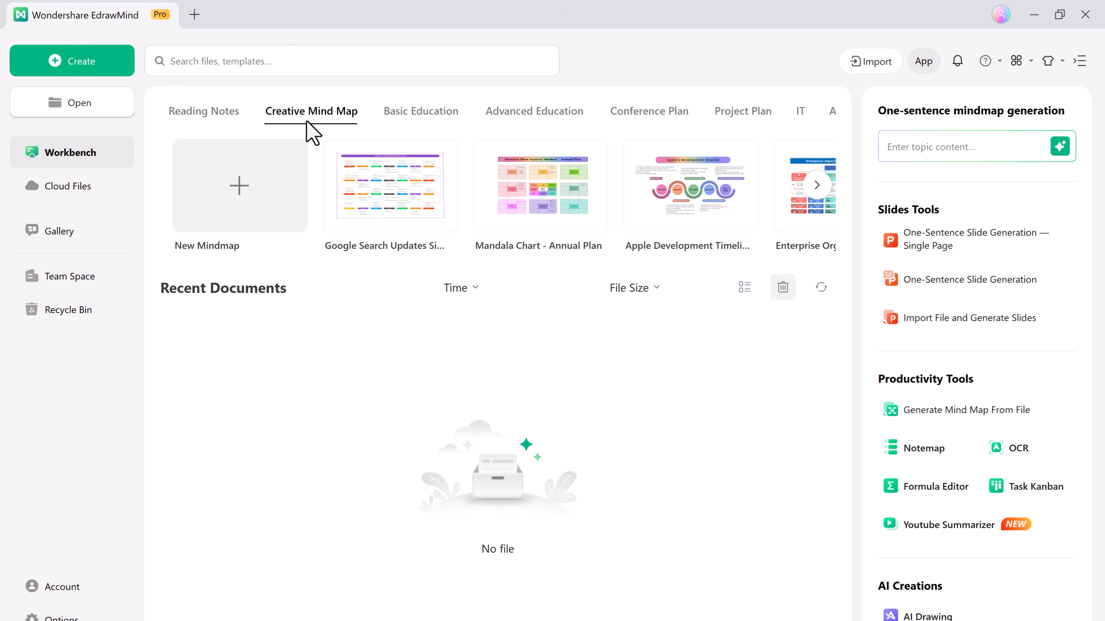
left_click(436, 123)
left_click(517, 124)
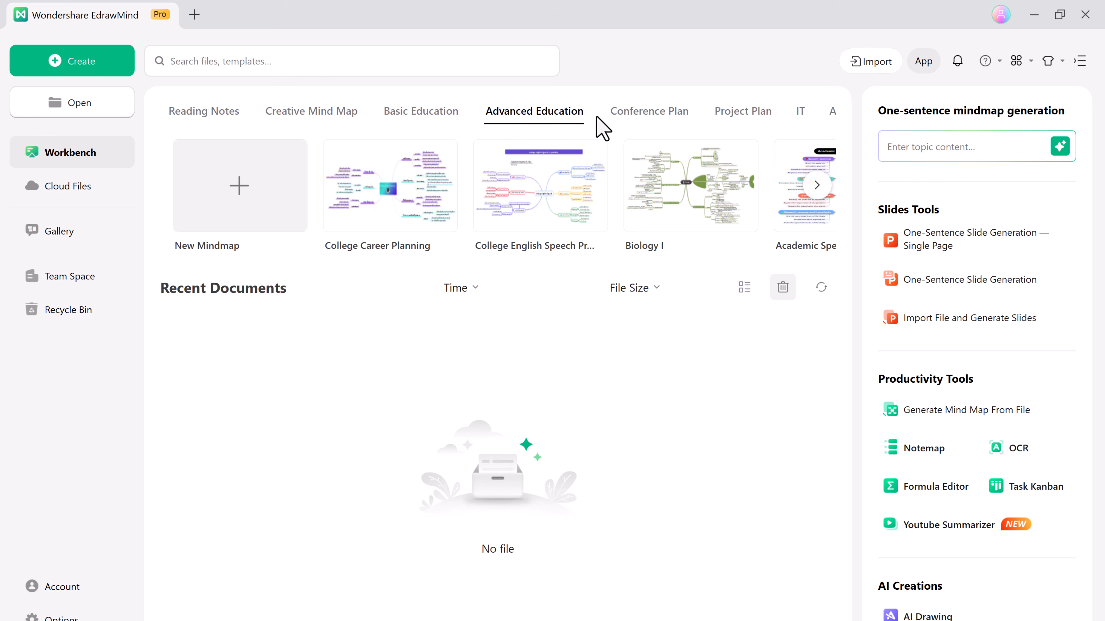
left_click(674, 123)
left_click(753, 123)
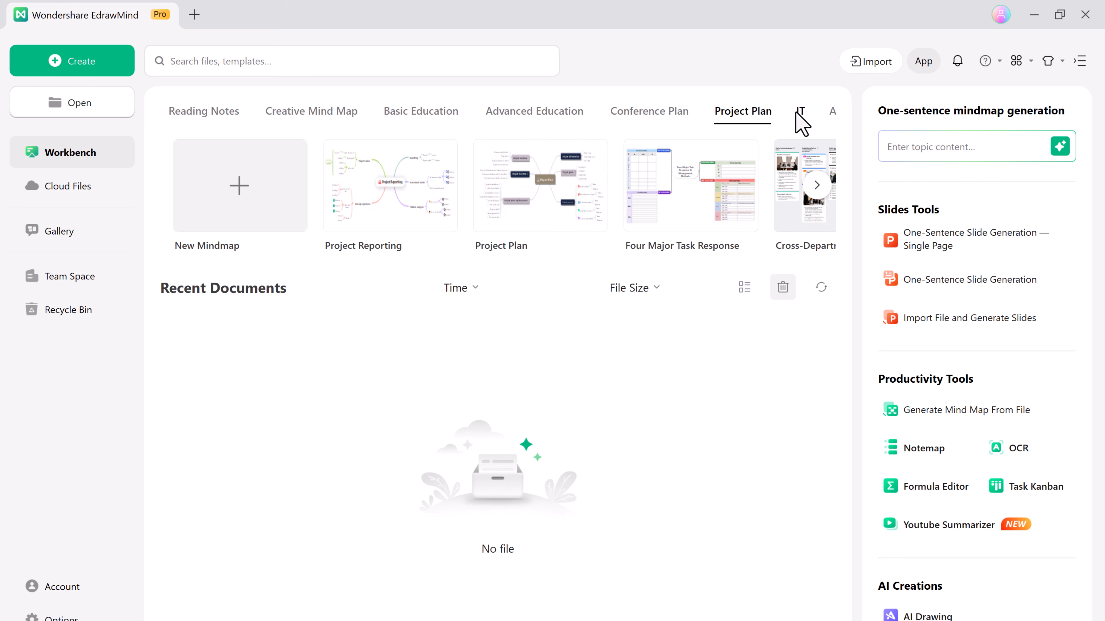
left_click(800, 122)
left_click(819, 192)
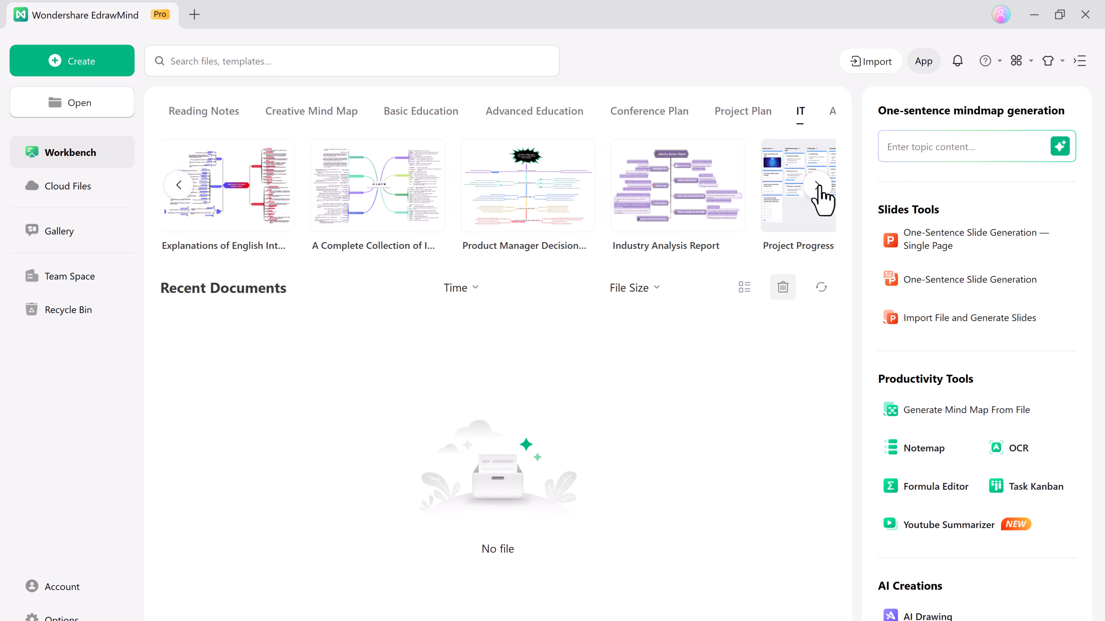
left_click(819, 192)
left_click(831, 114)
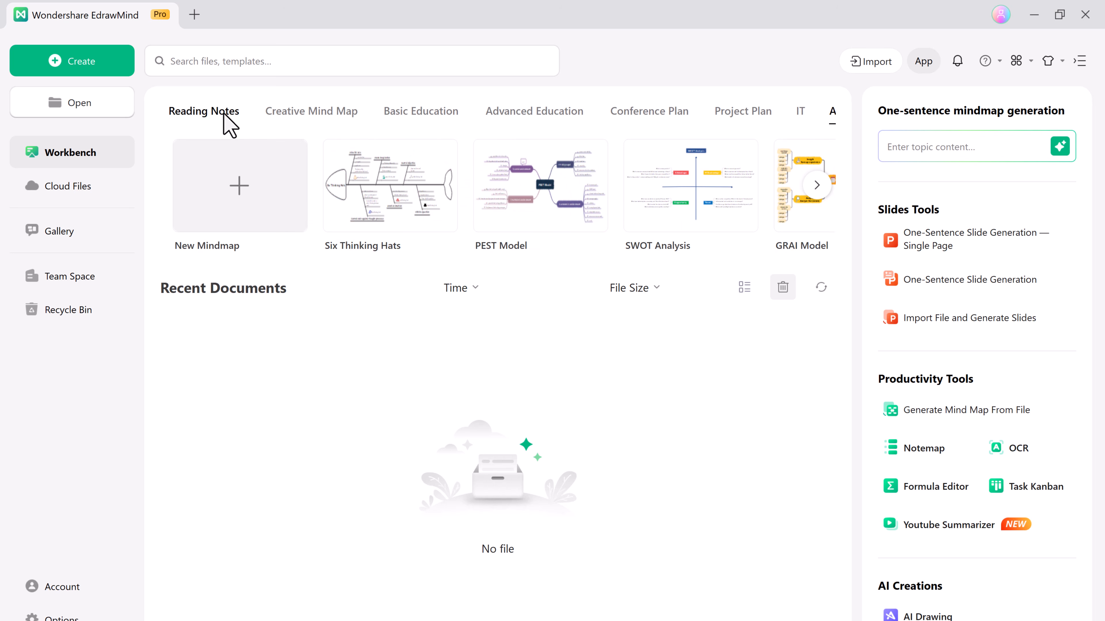
left_click(229, 122)
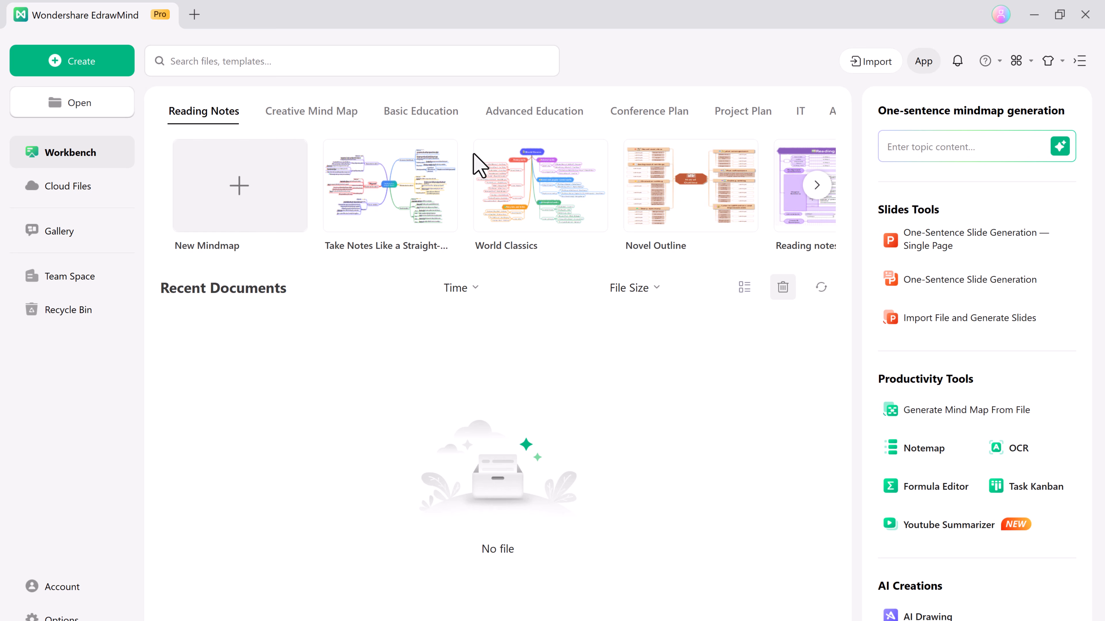